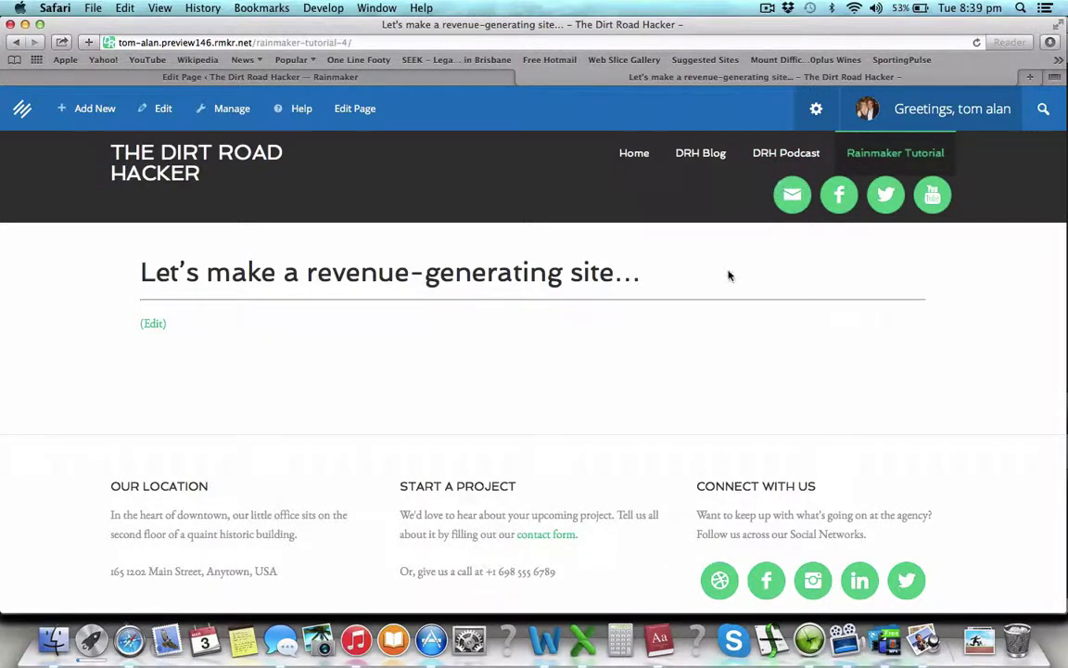
Compare the published tutorial page with its title and layout settings in the page editor
scroll(633, 356, "down", 2)
left_click(355, 74)
scroll(449, 359, "down", 1)
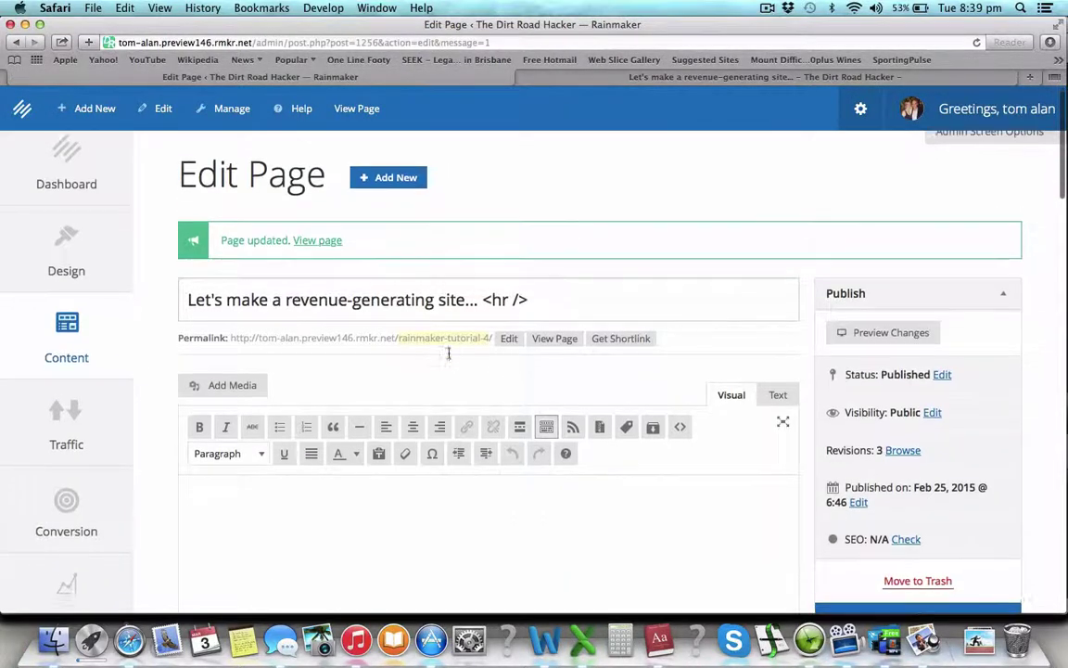
scroll(449, 358, "down", 1)
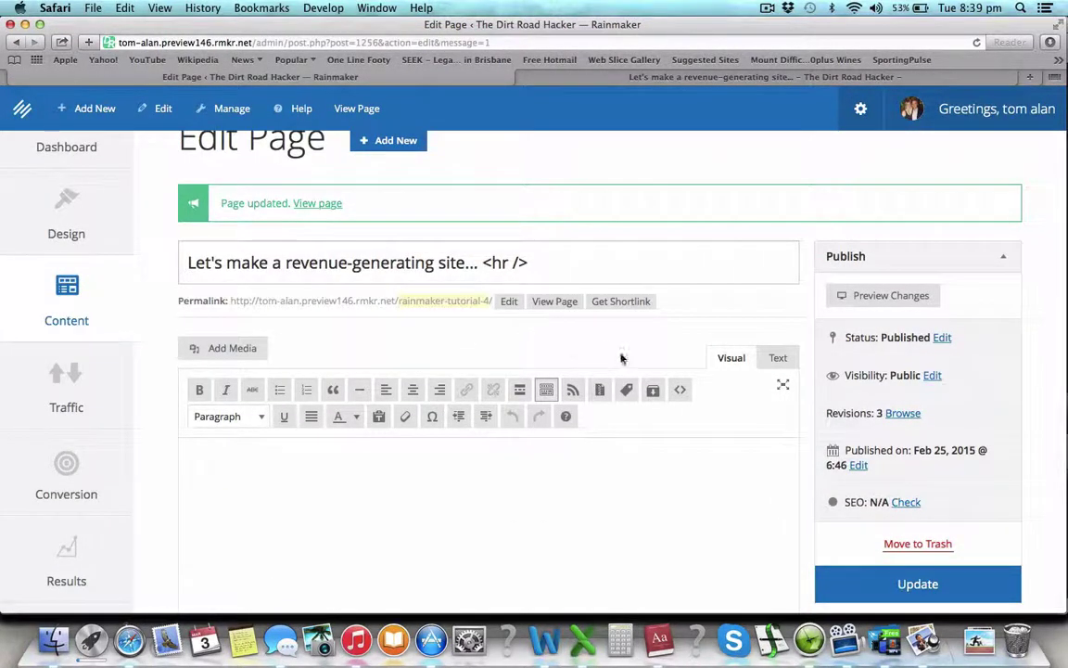
scroll(598, 291, "up", 2)
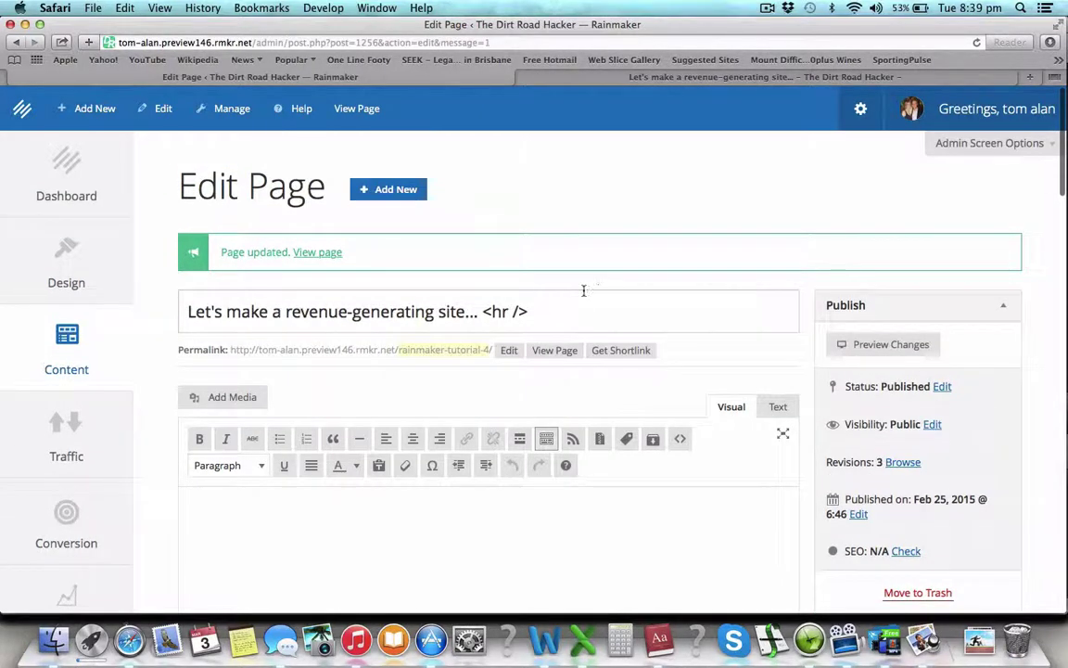
left_click(523, 312)
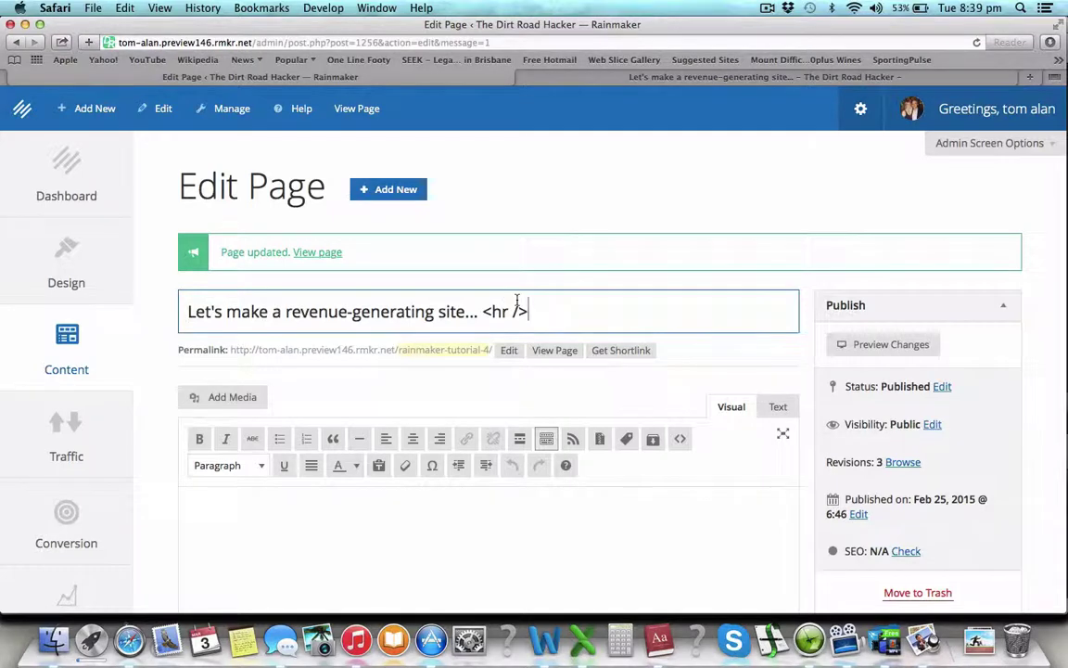
scroll(508, 455, "down", 10)
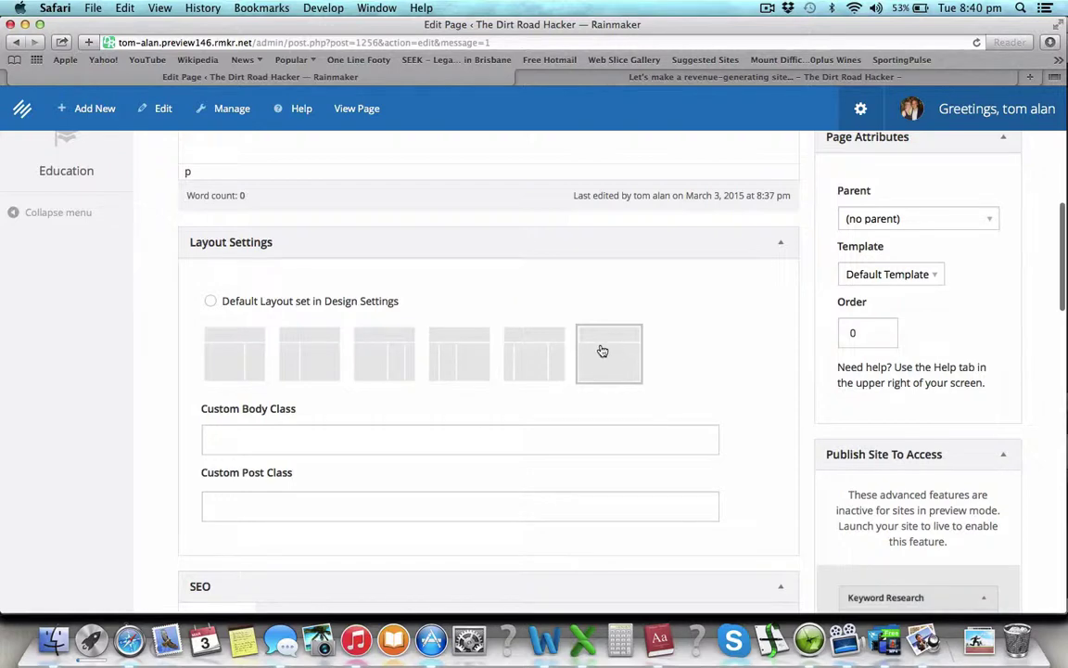
left_click(590, 78)
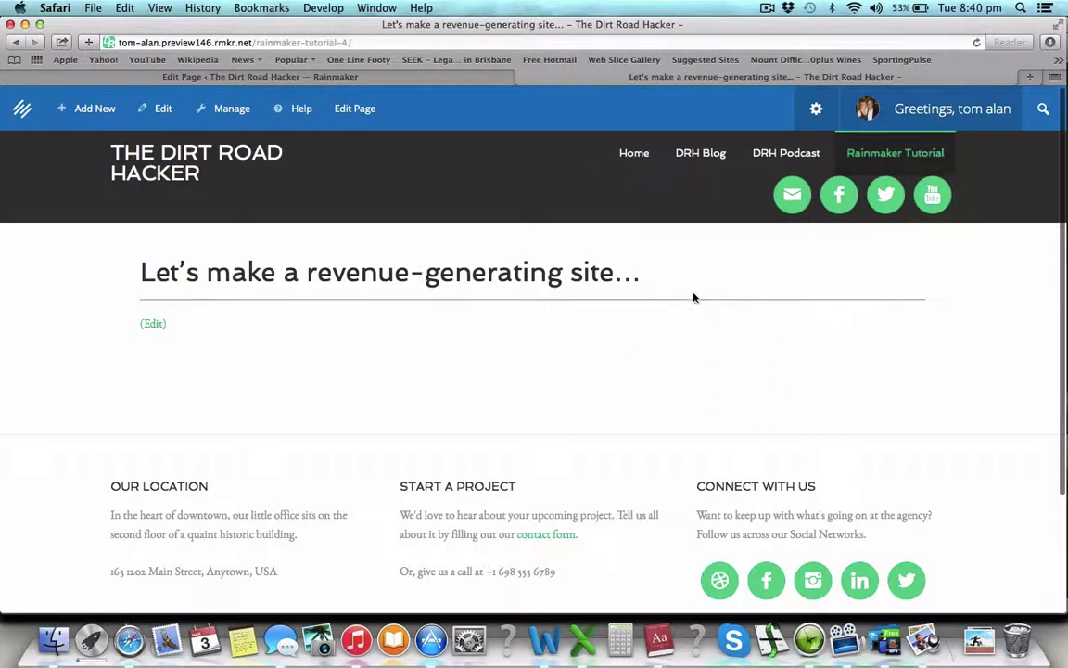
Copy the "PHASE ONE: PRE-REGISTRATION" heading from the Word document and paste it into the page's empty body in Safari
left_click(441, 80)
scroll(436, 306, "up", 4)
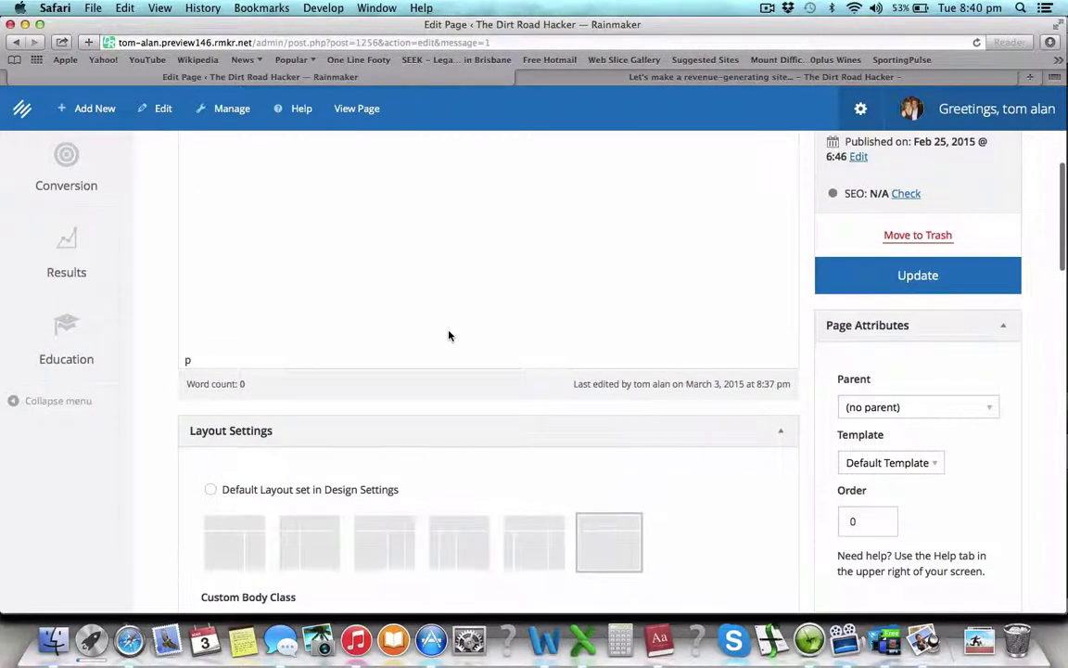
scroll(449, 336, "up", 3)
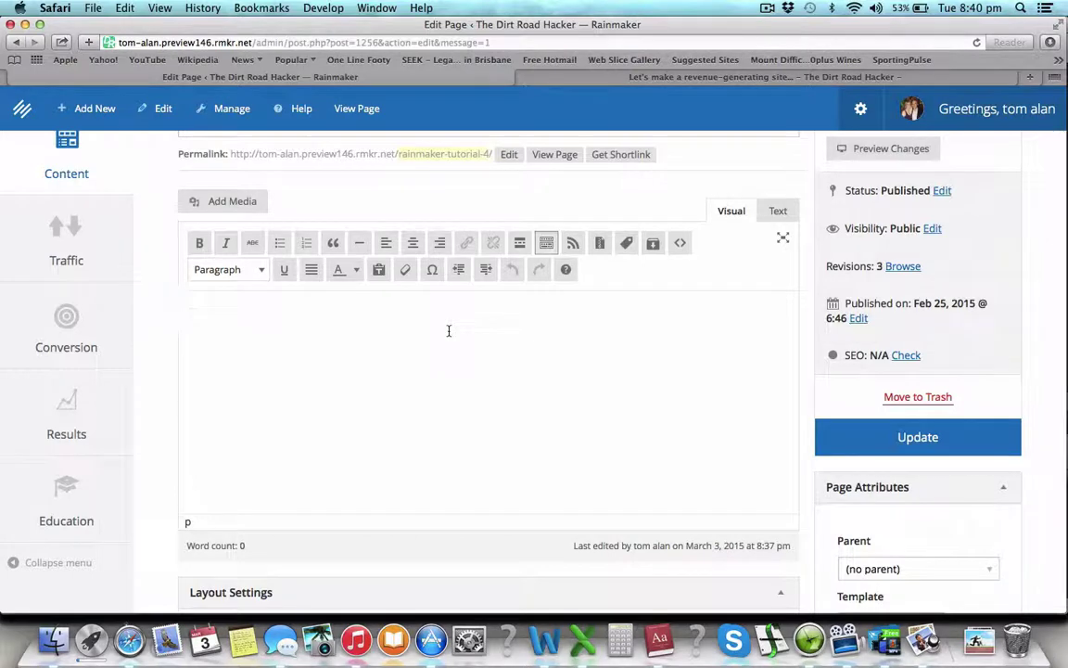
scroll(449, 331, "up", 1)
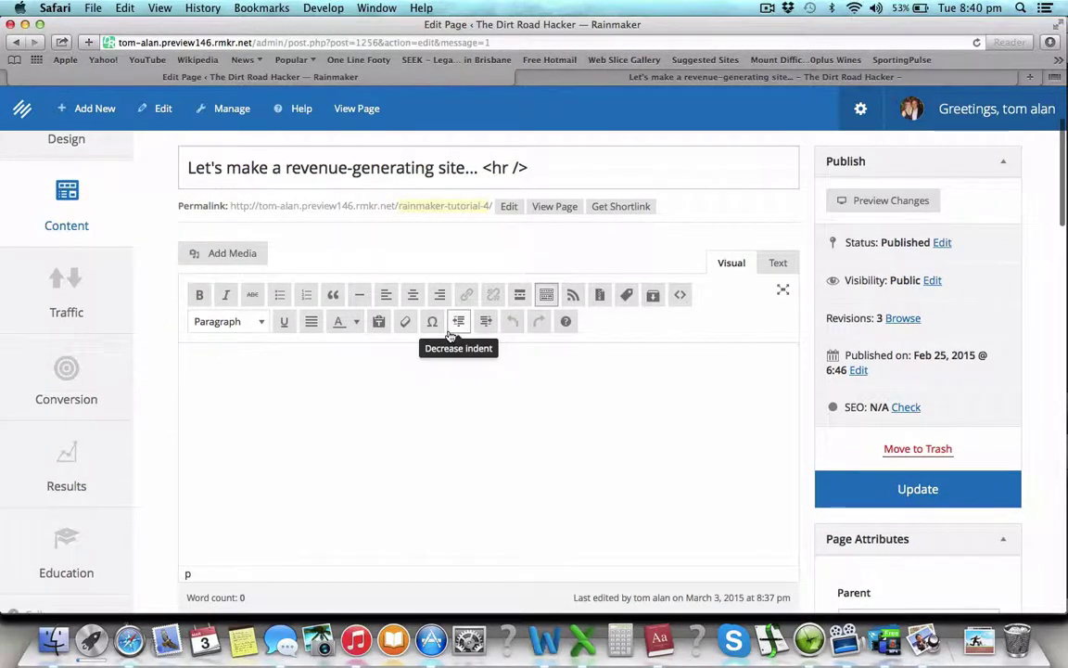
key("super+Tab")
key("super+Tab")
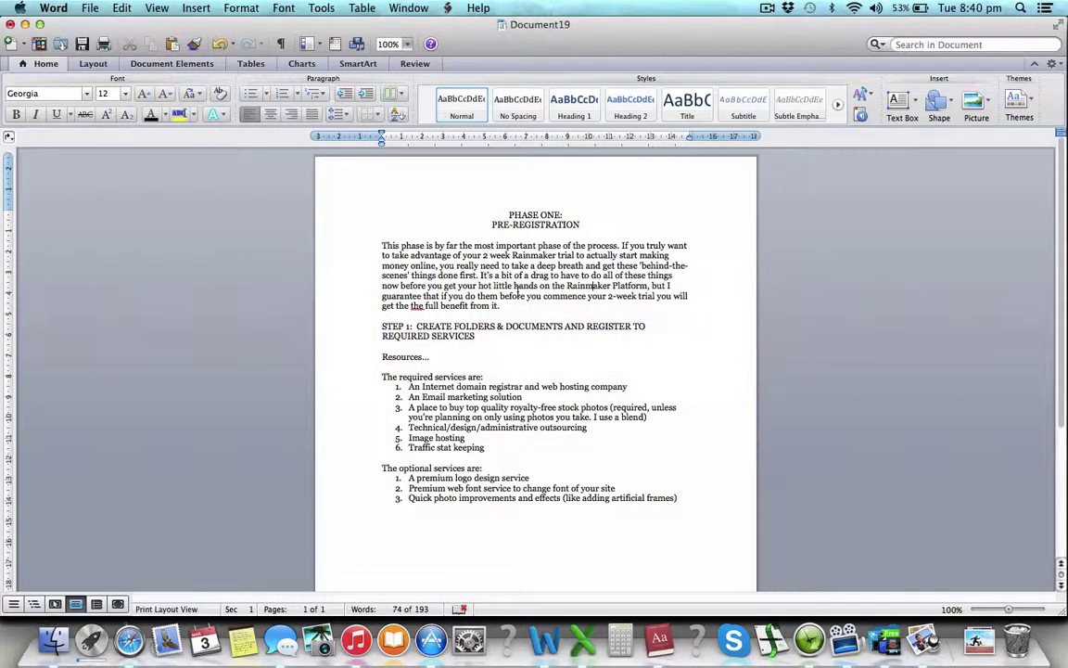
left_click_drag(596, 226, 501, 214)
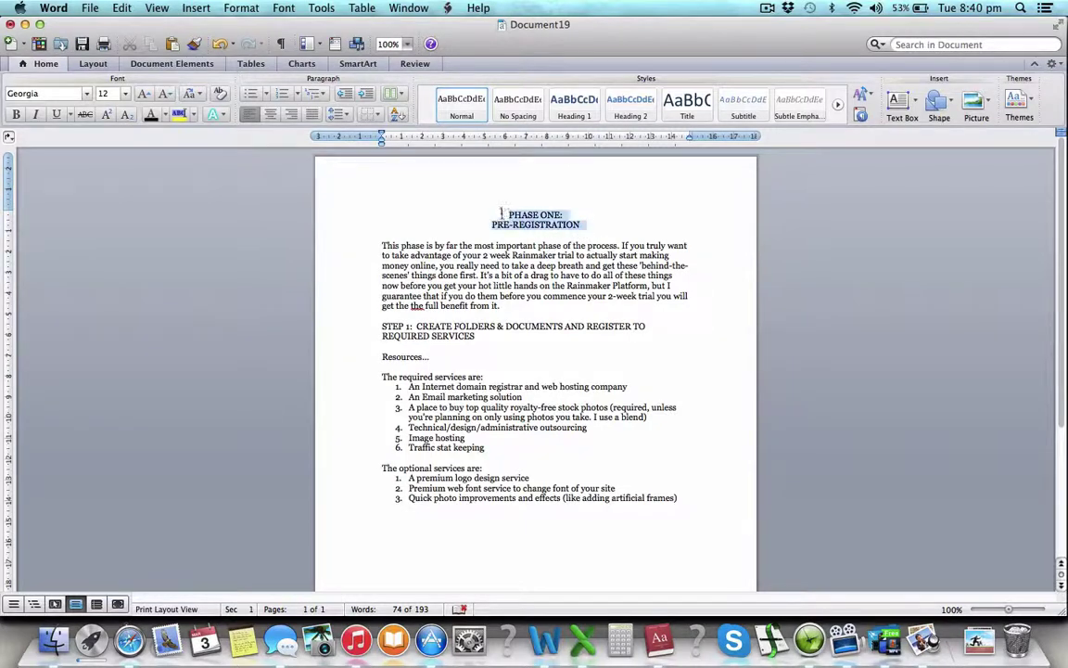
key("super+c")
key("super+Tab")
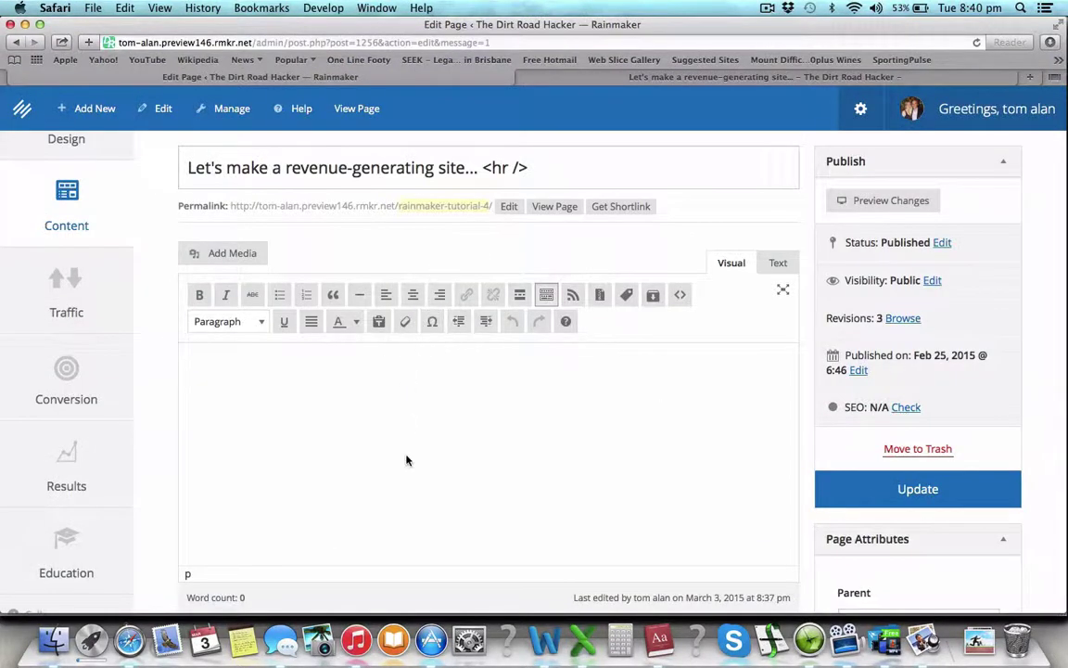
key("super+v")
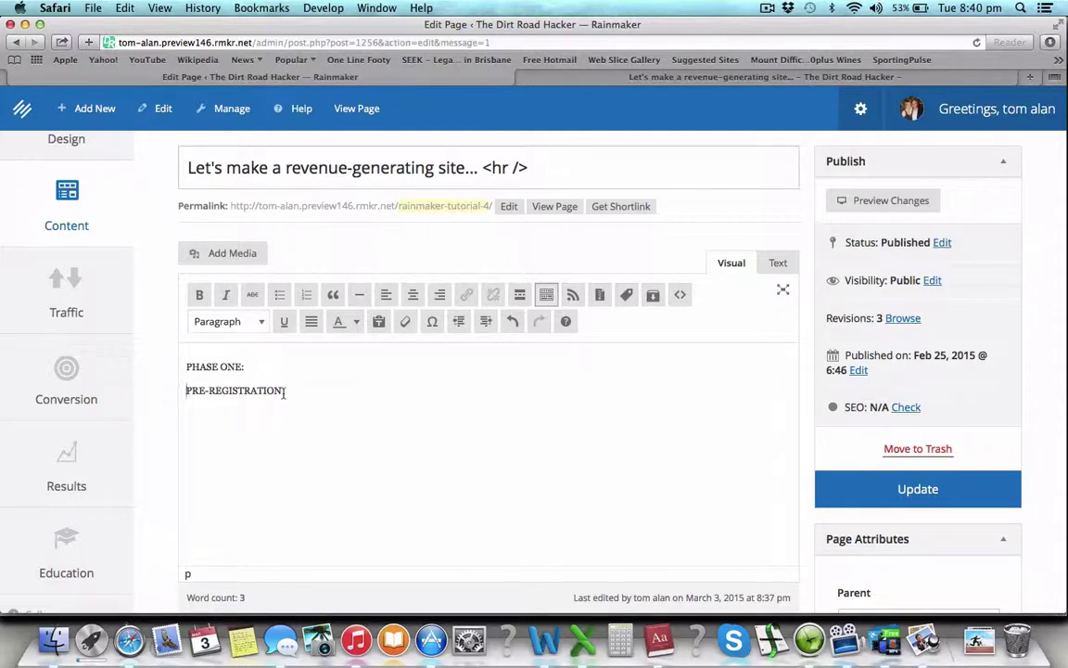
Centre both lines of the "PHASE ONE: PRE-REGISTRATION" text and format them as Heading 1
left_click_drag(283, 391, 167, 363)
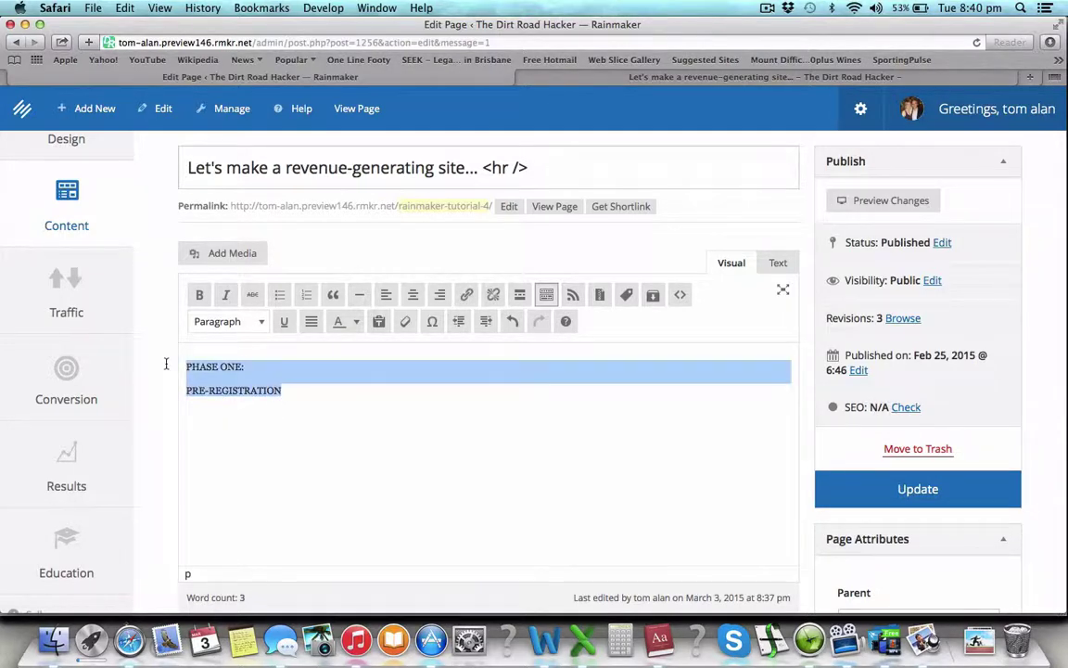
left_click(413, 295)
left_click(263, 321)
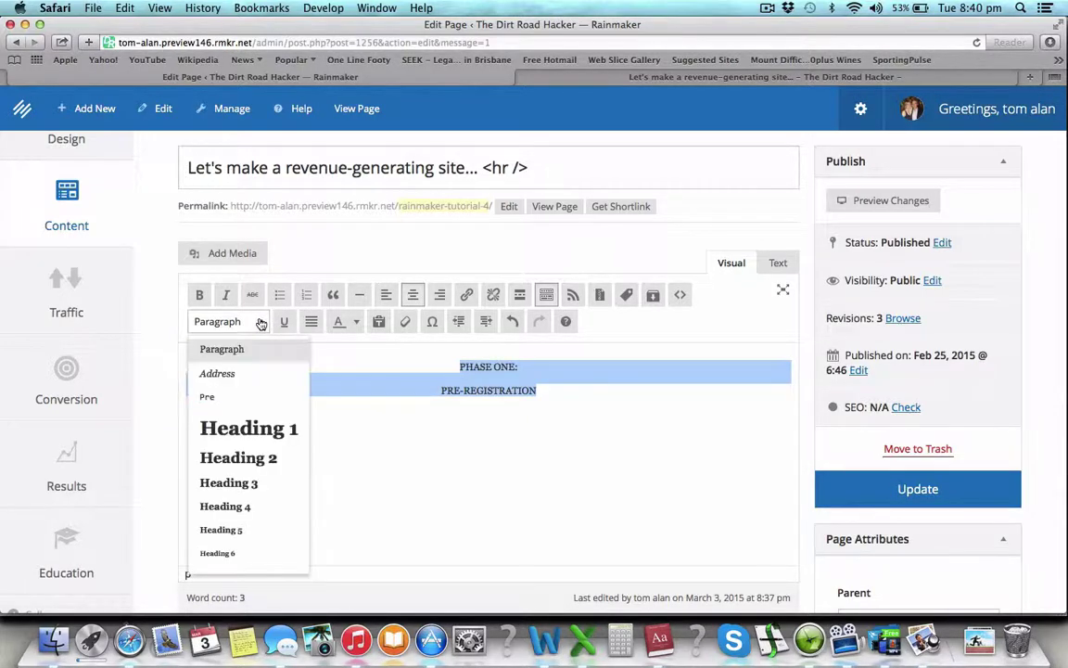
left_click(267, 426)
left_click(534, 418)
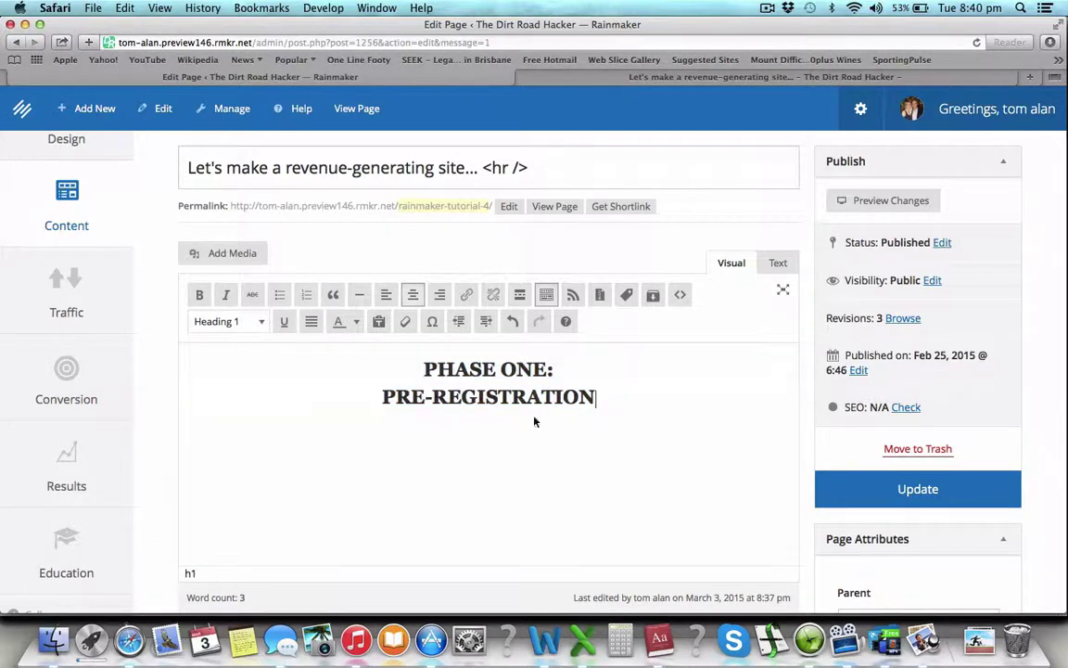
Copy the introductory paragraph starting "This phase is by far" from the Word document into a new paragraph below the page's heading
key("super+Tab")
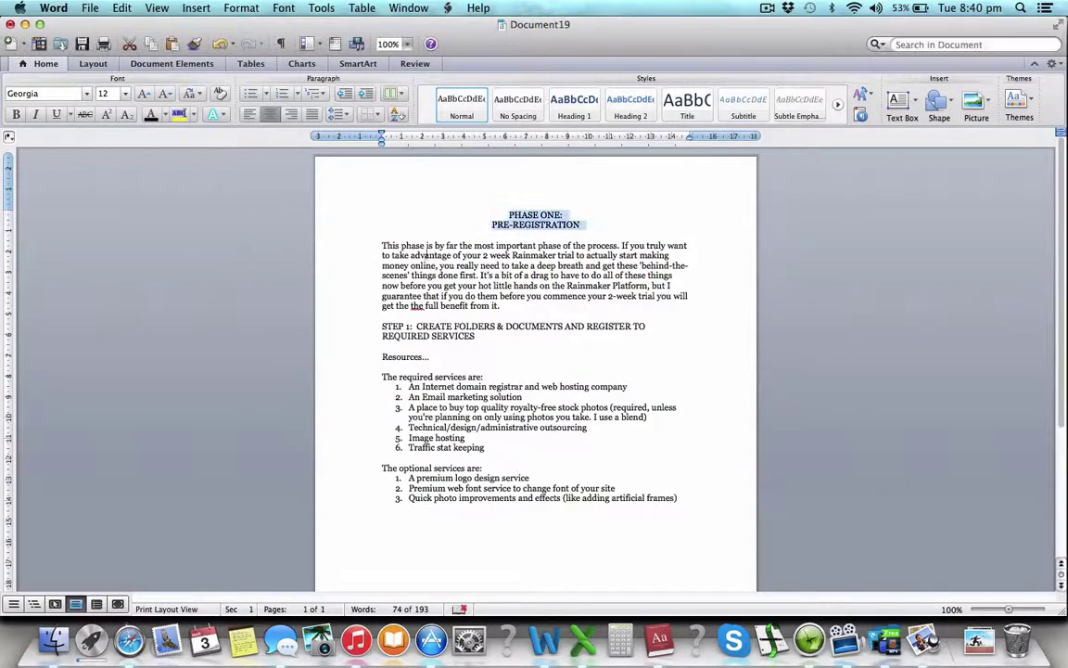
left_click_drag(383, 245, 541, 303)
key("super+Tab")
left_click(629, 403)
key("Return")
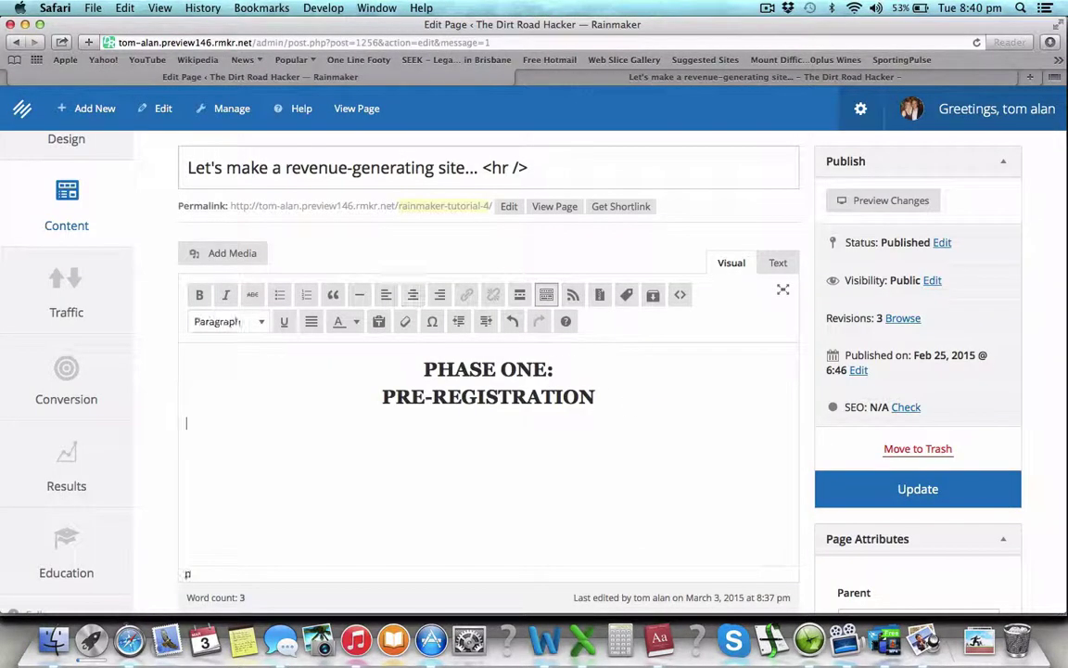
key("super+v")
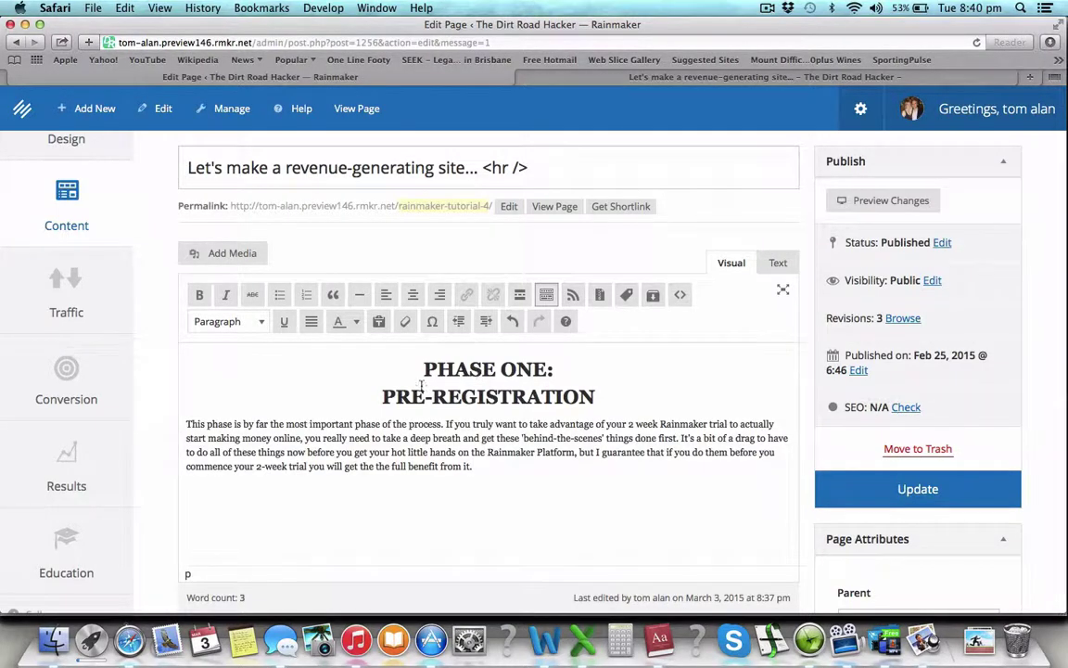
Copy the "STEP 1: CREATE FOLDERS & DOCUMENTS AND REGISTER TO REQUIRED SERVICES" line from Word and paste it below the page's introductory paragraph
scroll(369, 453, "down", 2)
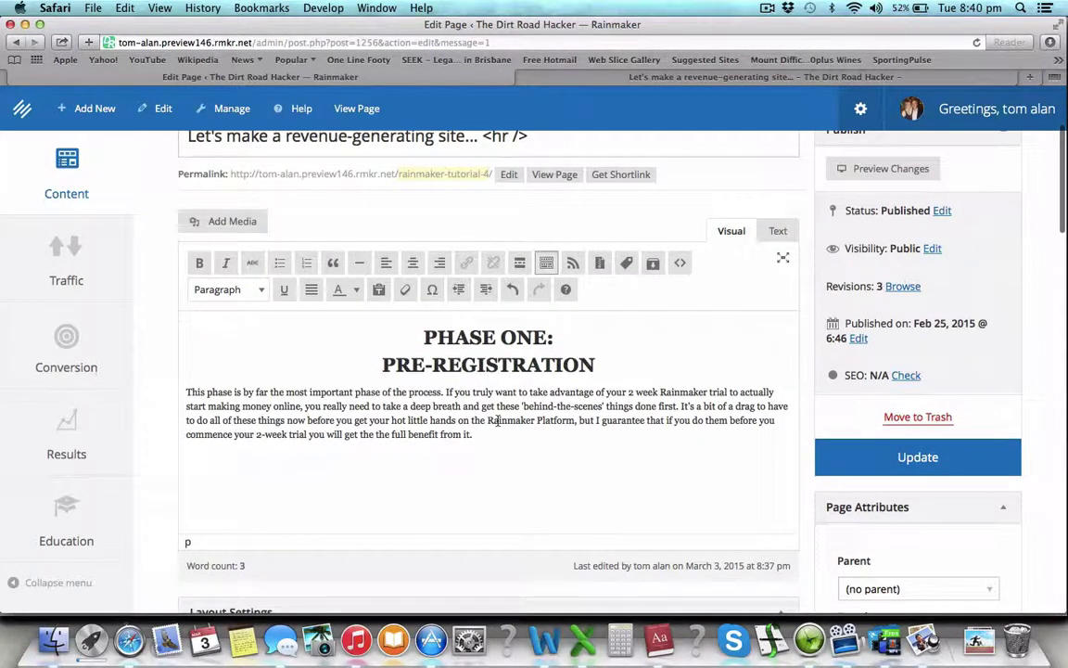
key("super+Tab")
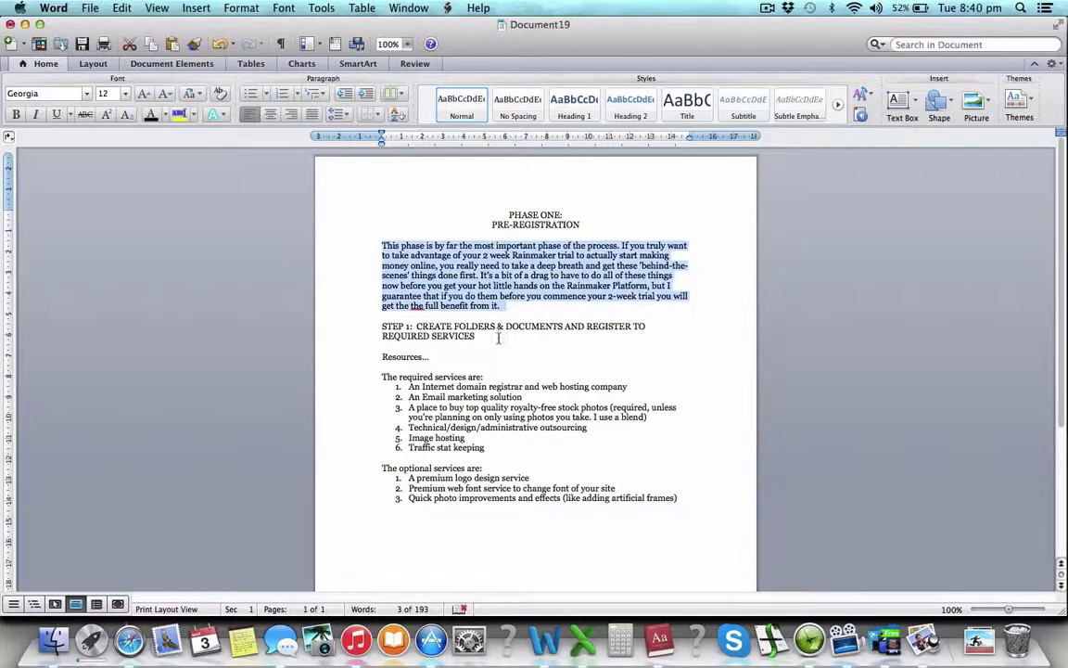
left_click_drag(498, 338, 380, 325)
key("super+Tab")
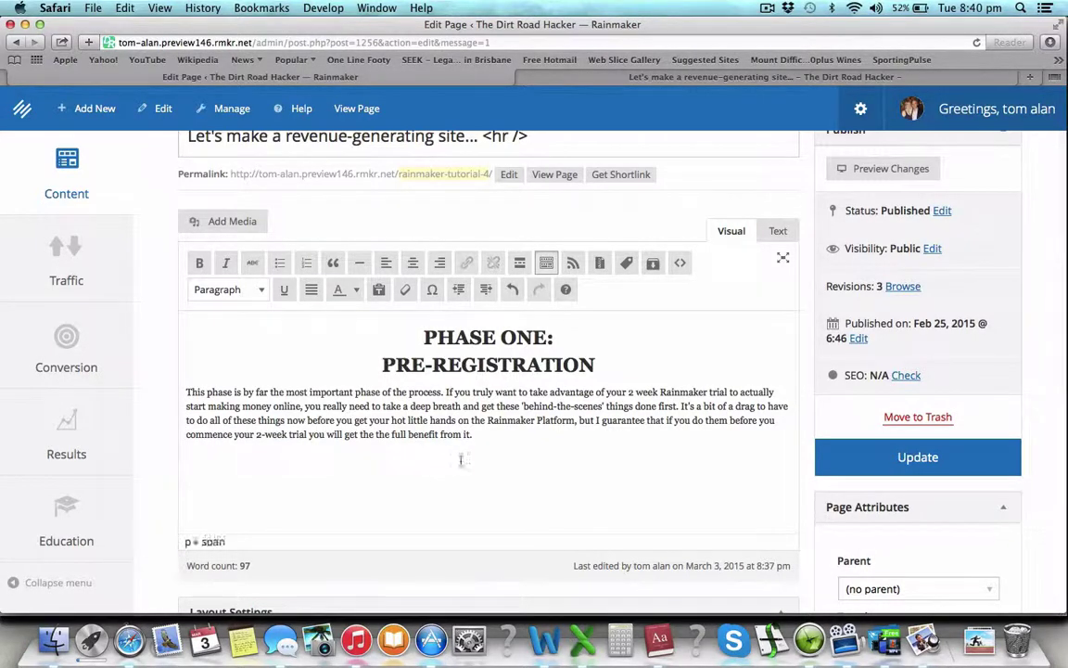
key("super+v")
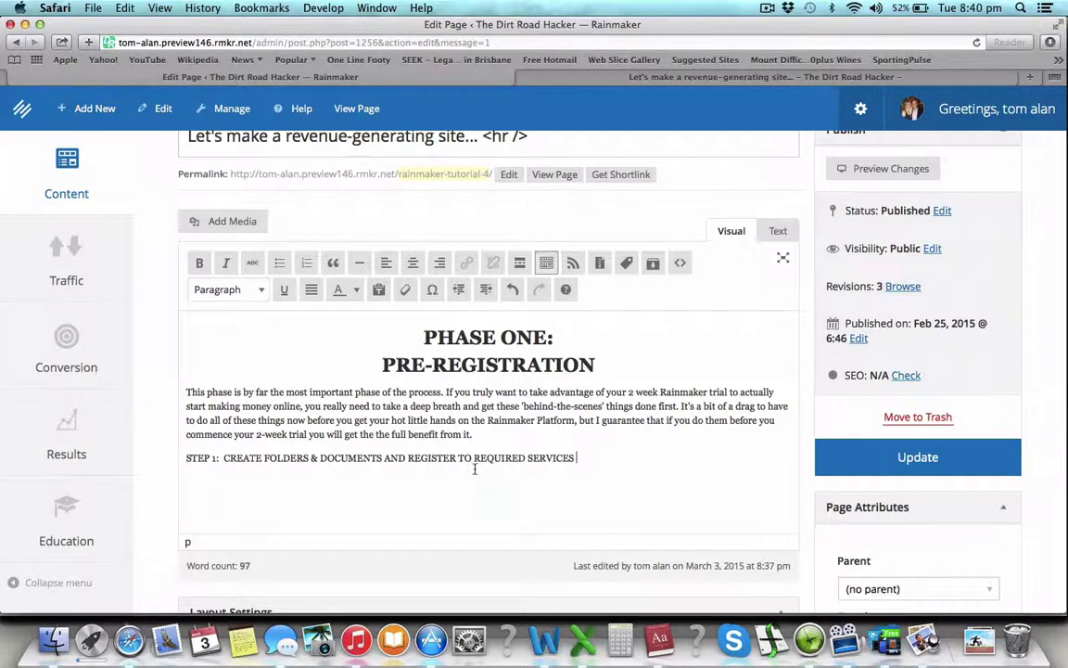
triple_click(473, 460)
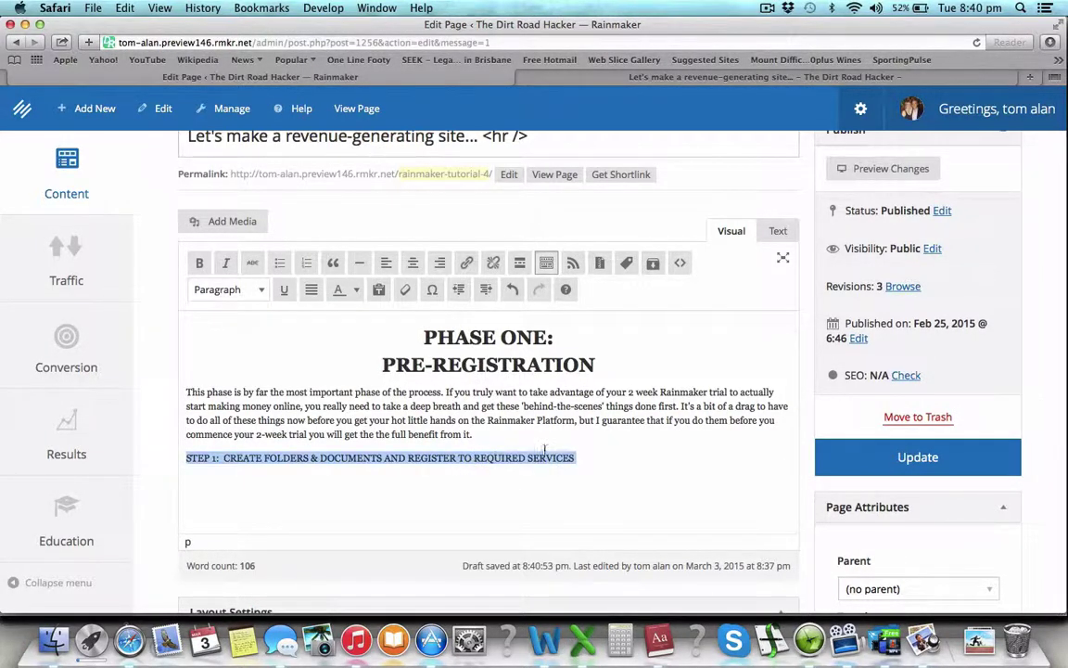
left_click(267, 446)
type("<hr")
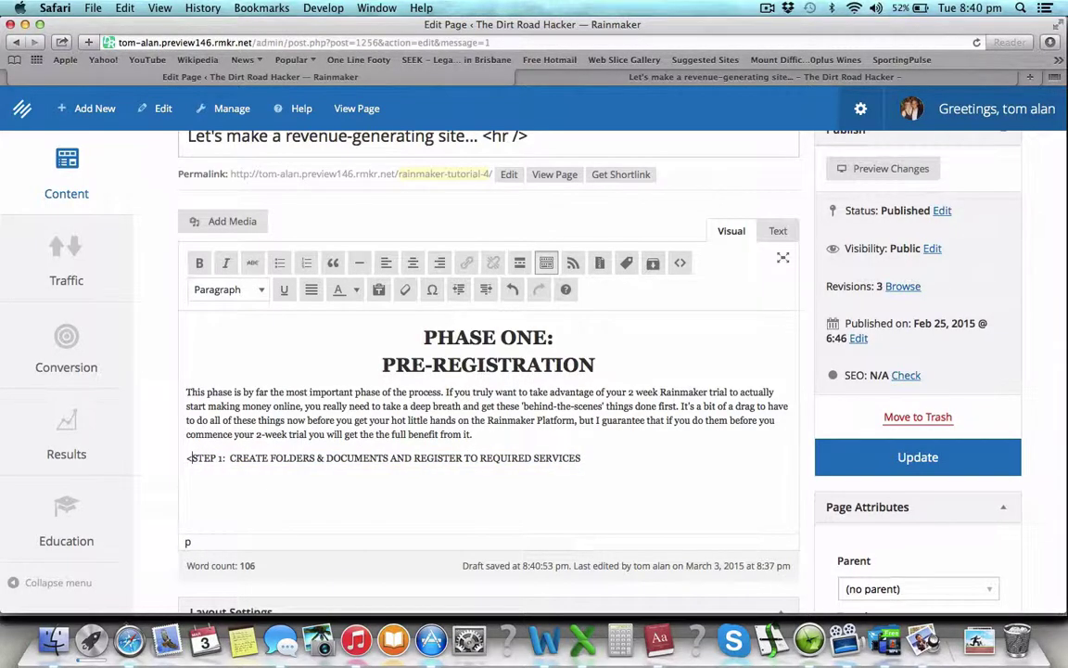
key("BackSpace")
key("BackSpace")
key("BackSpace")
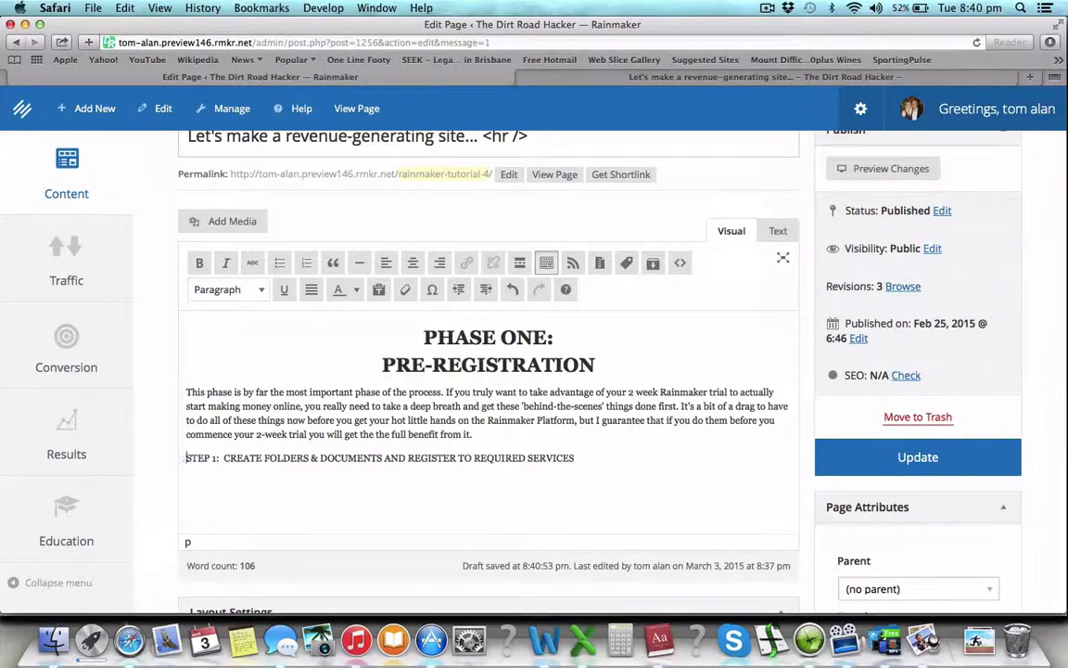
Insert a horizontal line above and another below the STEP 1 line in the page body
left_click(360, 264)
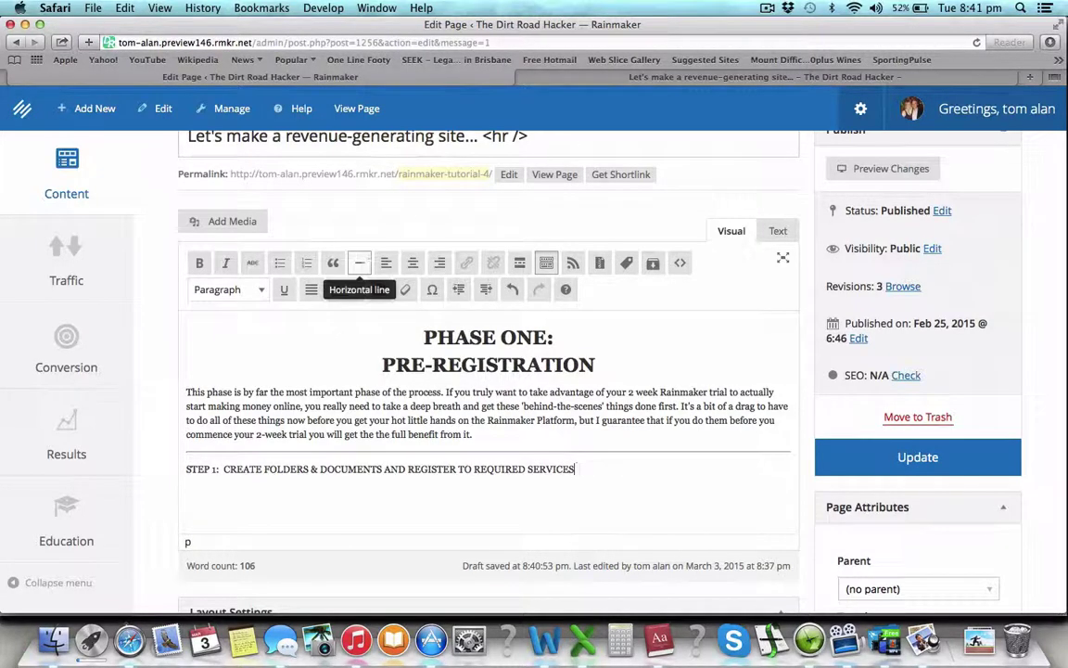
left_click(362, 259)
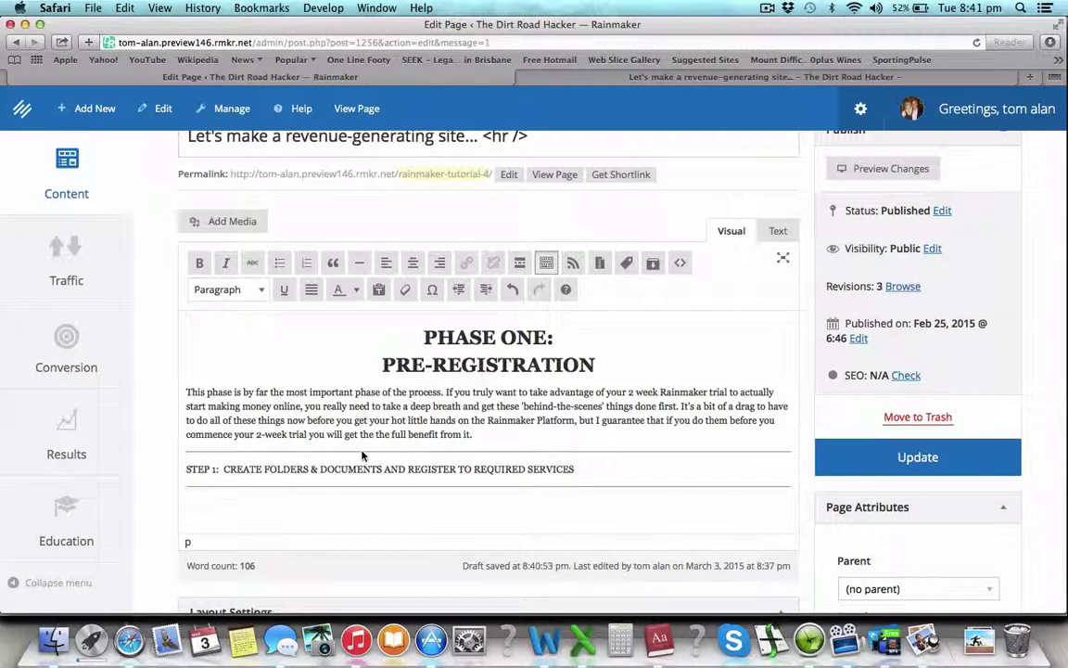
Try to bring the "Resources..." line from the Word document into a new paragraph below the STEP 1 section's lower horizontal line
scroll(363, 455, "down", 2)
key("super+Tab")
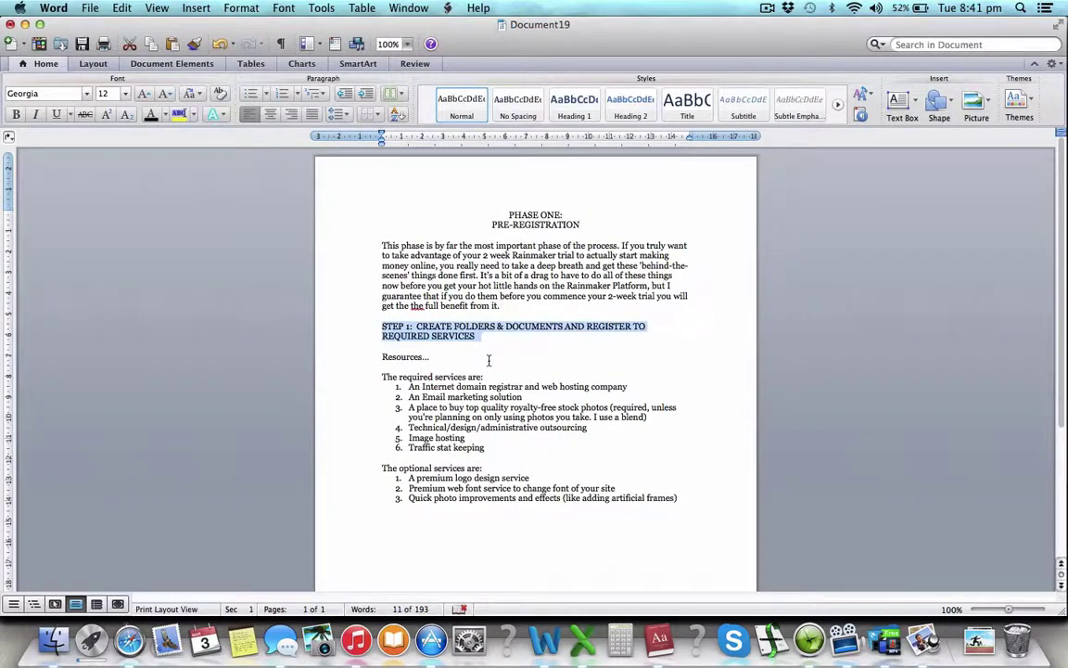
double_click(405, 357)
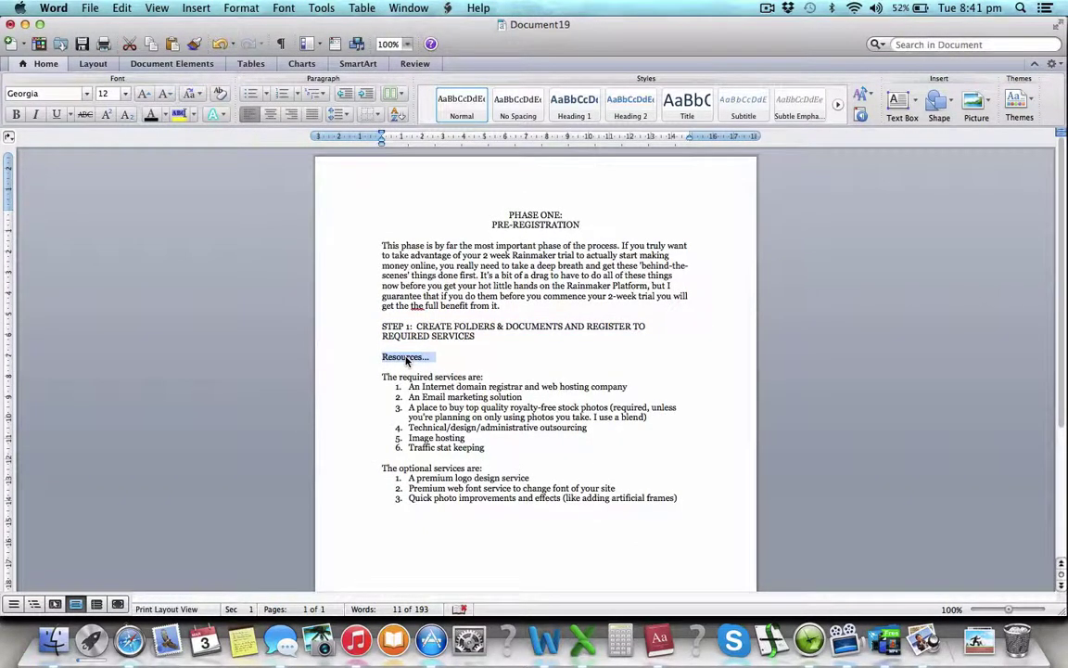
key("super+Tab")
scroll(411, 448, "down", 1)
key("Return")
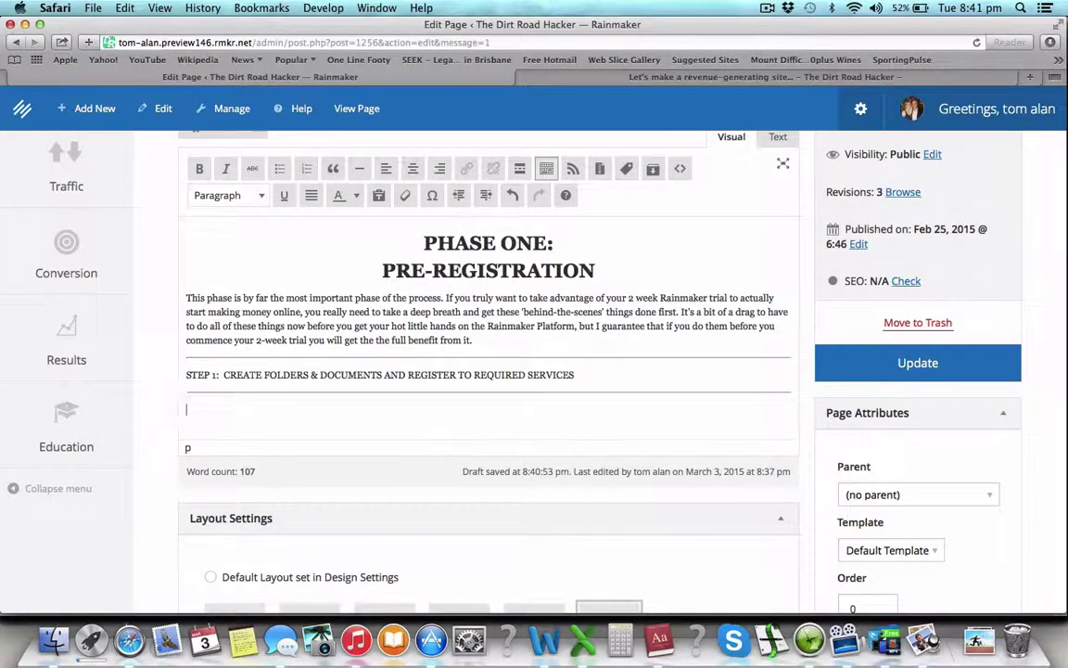
Insert a new horizontal line directly beneath the STEP 1 line
scroll(449, 368, "down", 1)
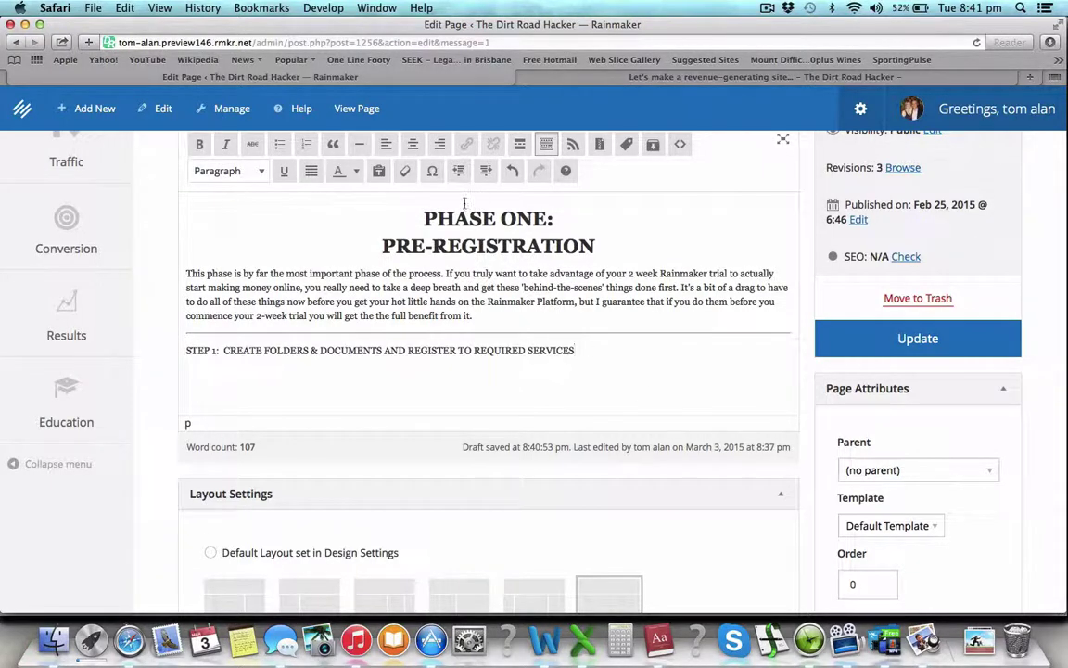
left_click(360, 144)
Upload ScreenFlow.mp4 from the Tutorial folder and embed it in a media player below the STEP 1 section's lower horizontal line
scroll(464, 331, "up", 3)
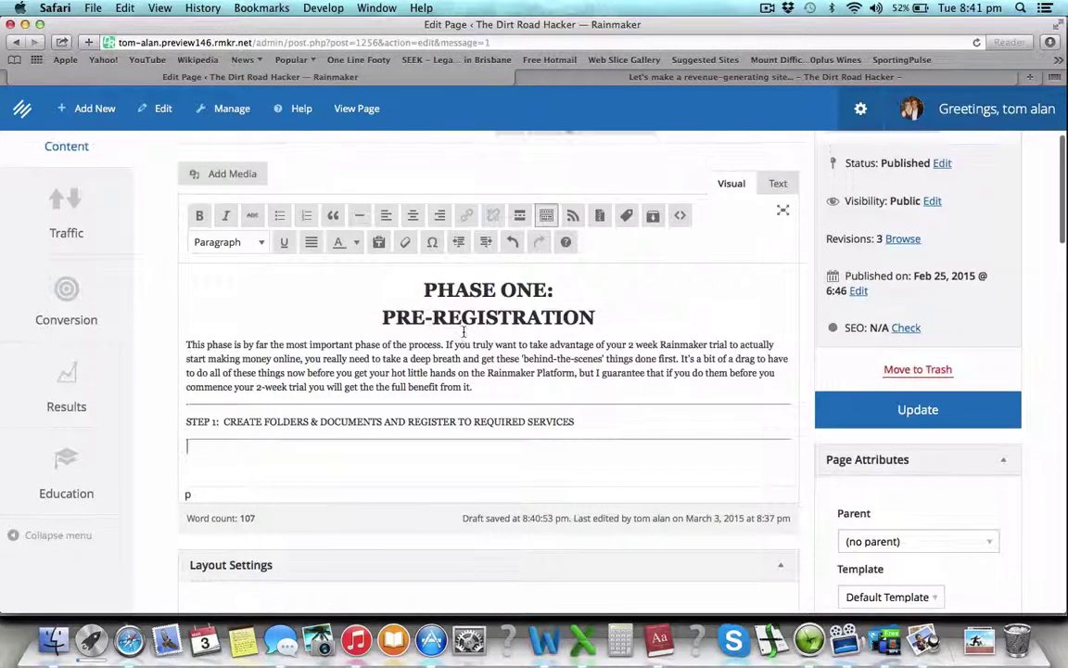
left_click(243, 176)
left_click(212, 158)
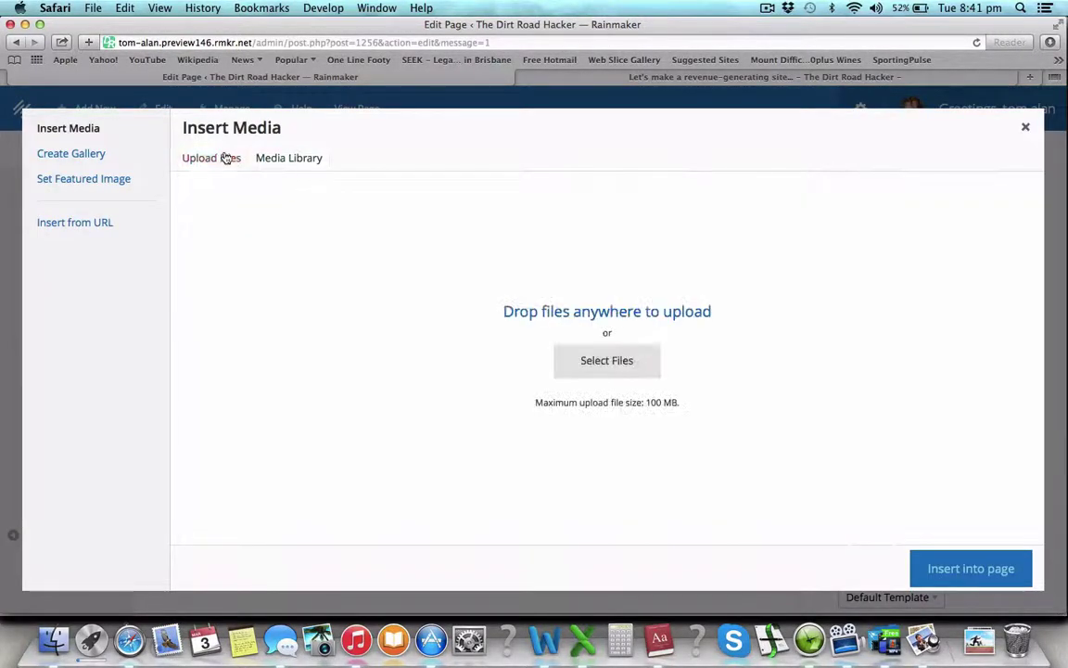
left_click(620, 369)
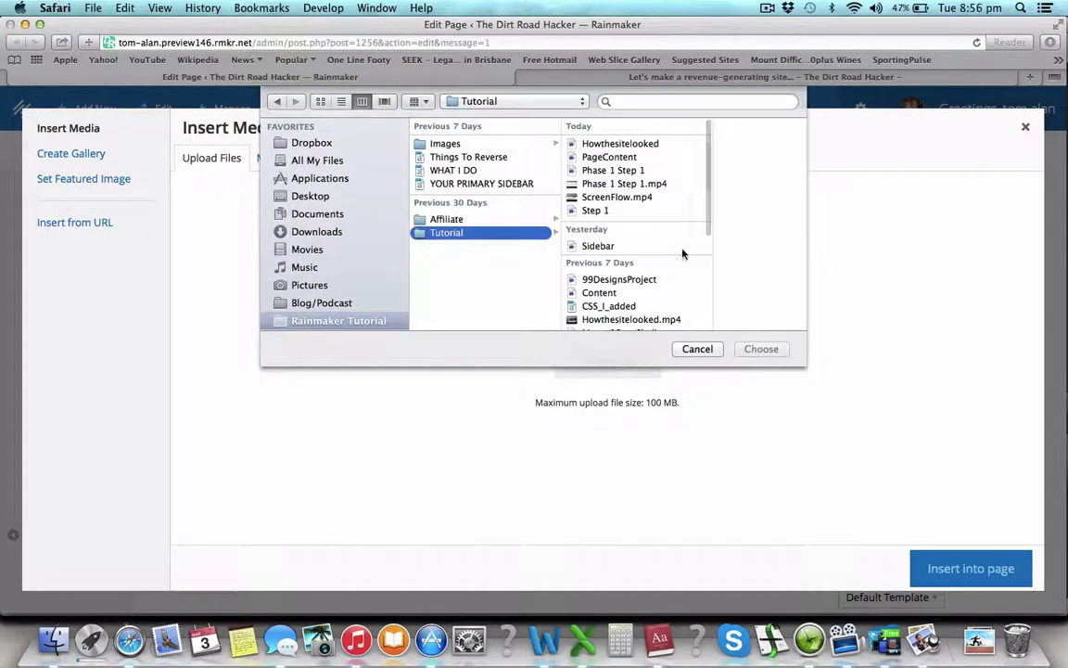
double_click(637, 197)
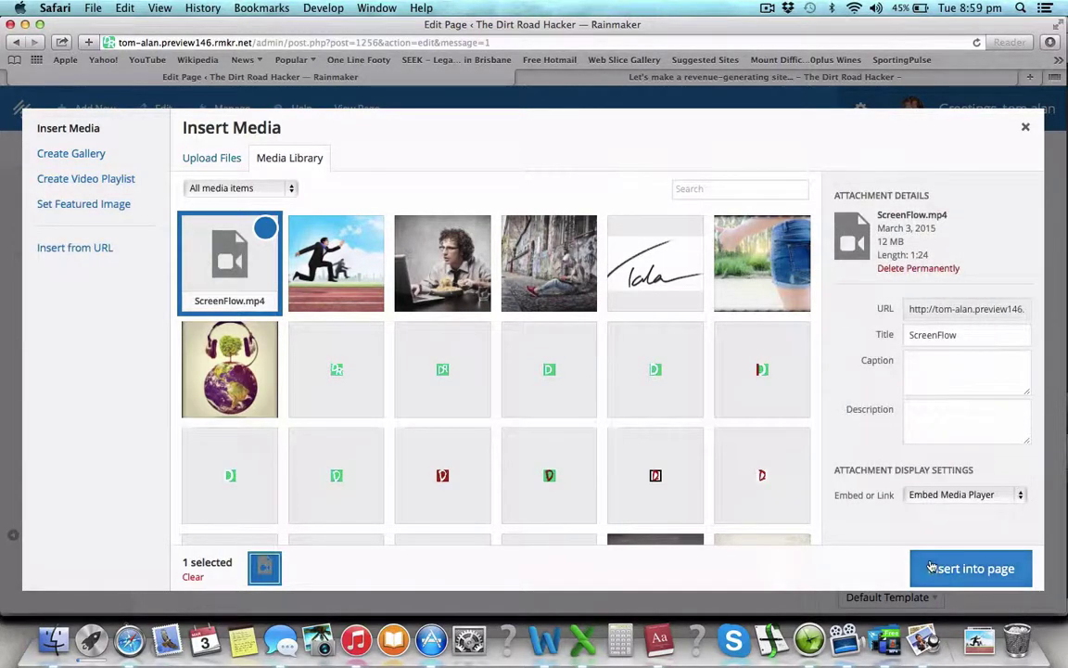
left_click(928, 569)
Copy the "Resources..." line from Word into a new paragraph below the embedded video and insert a horizontal line beneath it
scroll(680, 462, "down", 2)
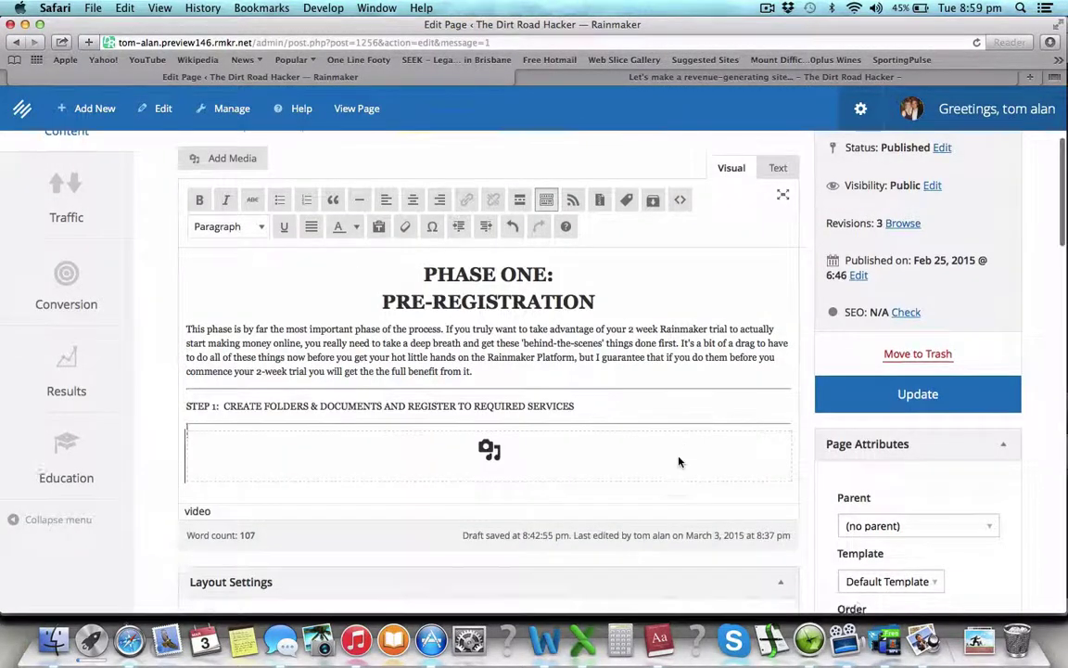
scroll(661, 430, "up", 1)
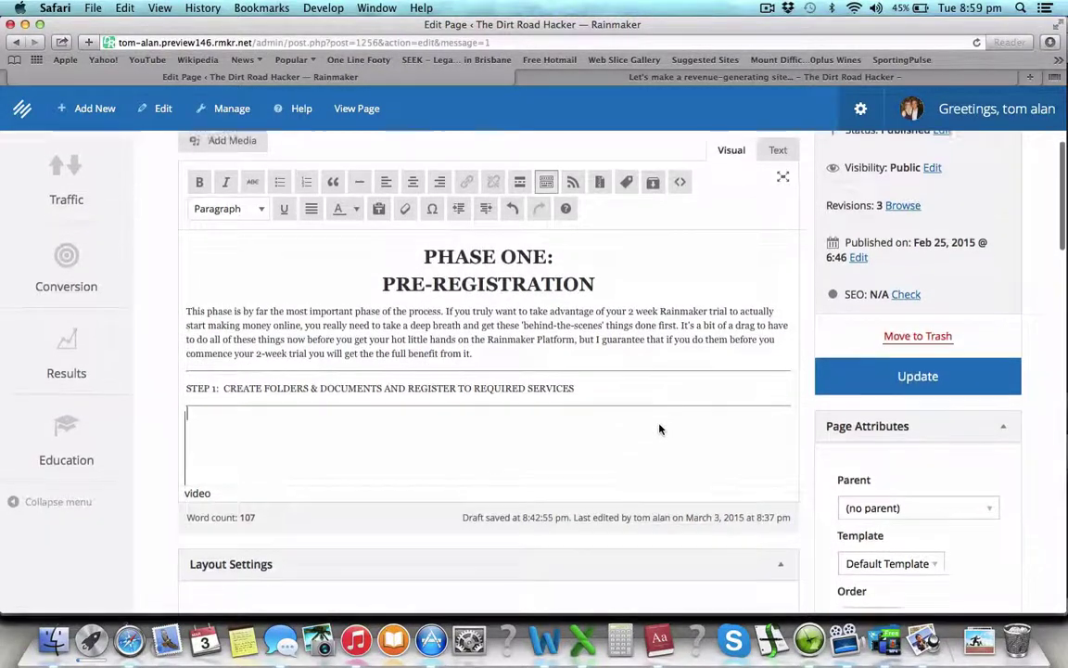
scroll(660, 429, "down", 2)
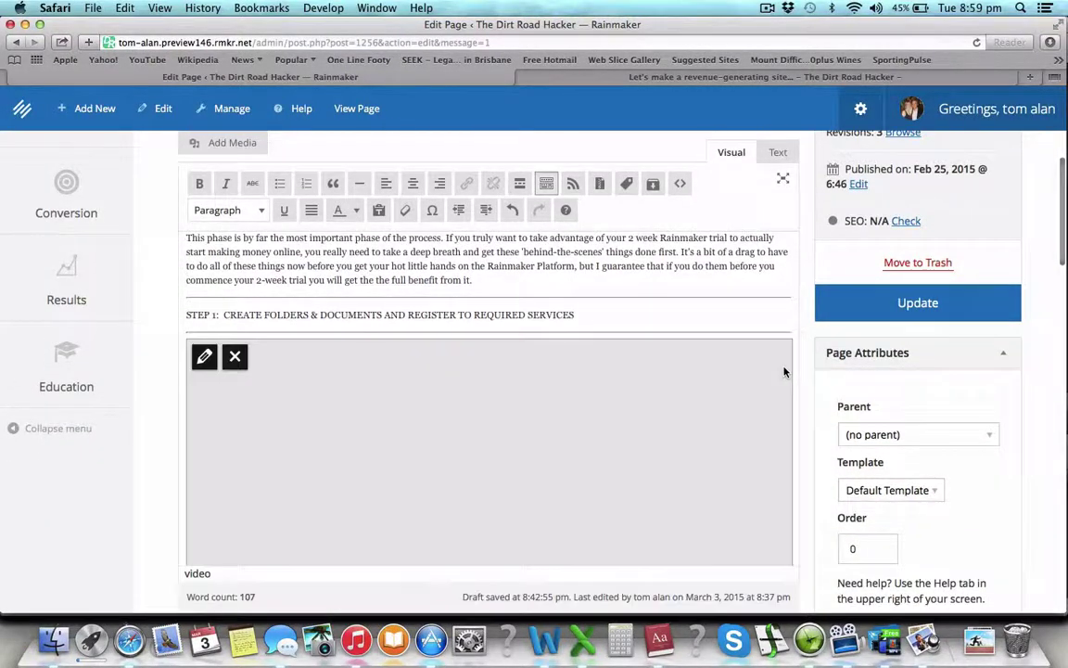
scroll(782, 390, "down", 5)
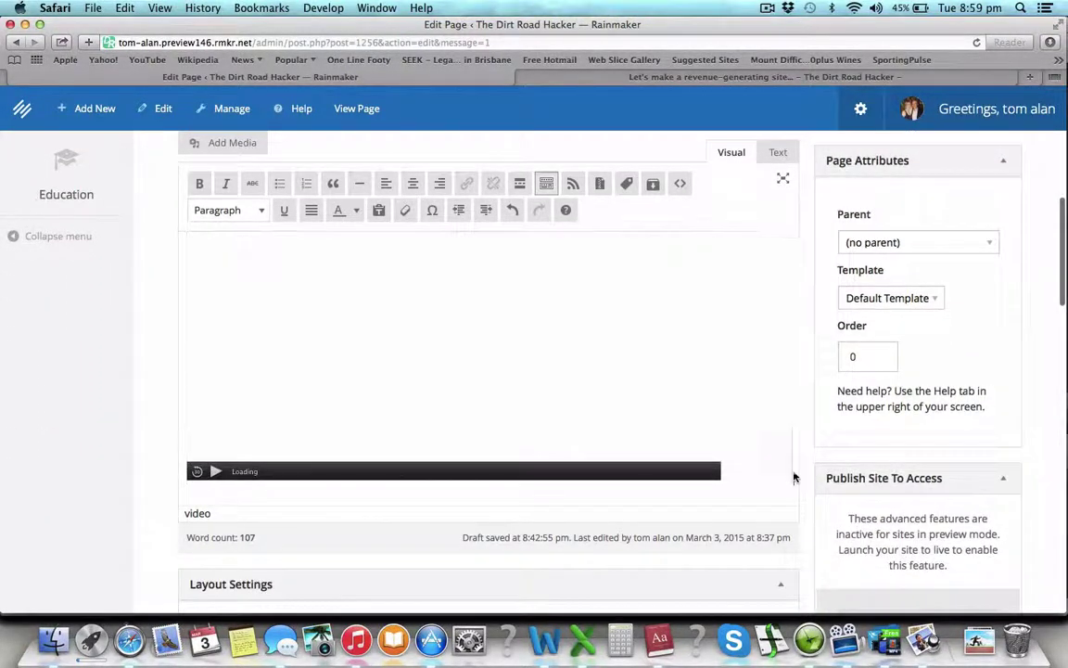
key("Return")
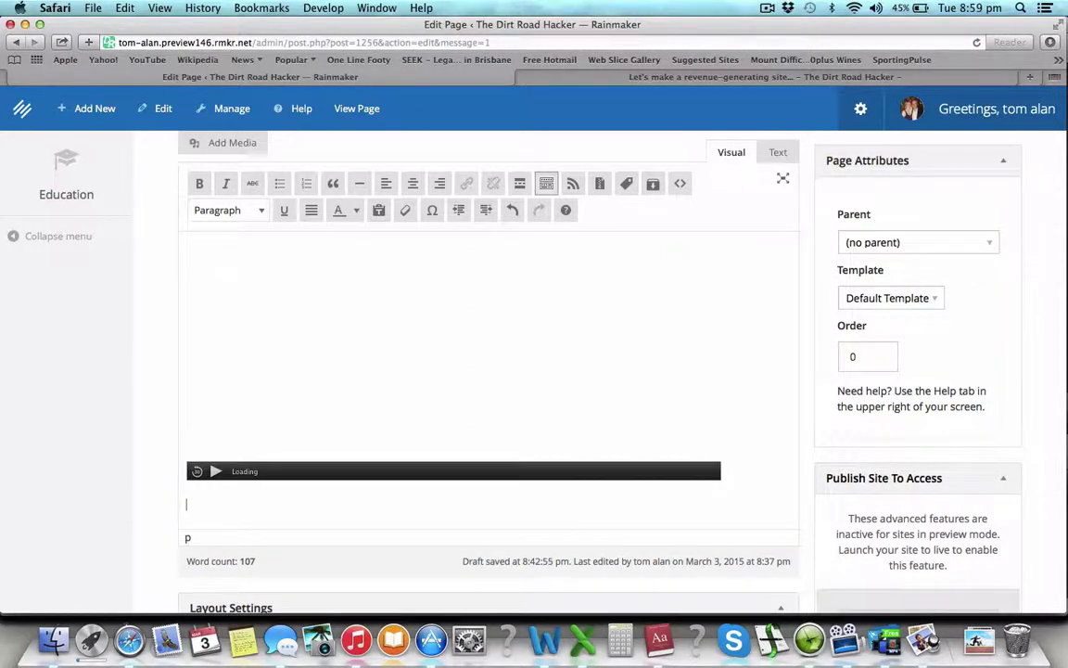
key("super+Tab")
key("super+Tab")
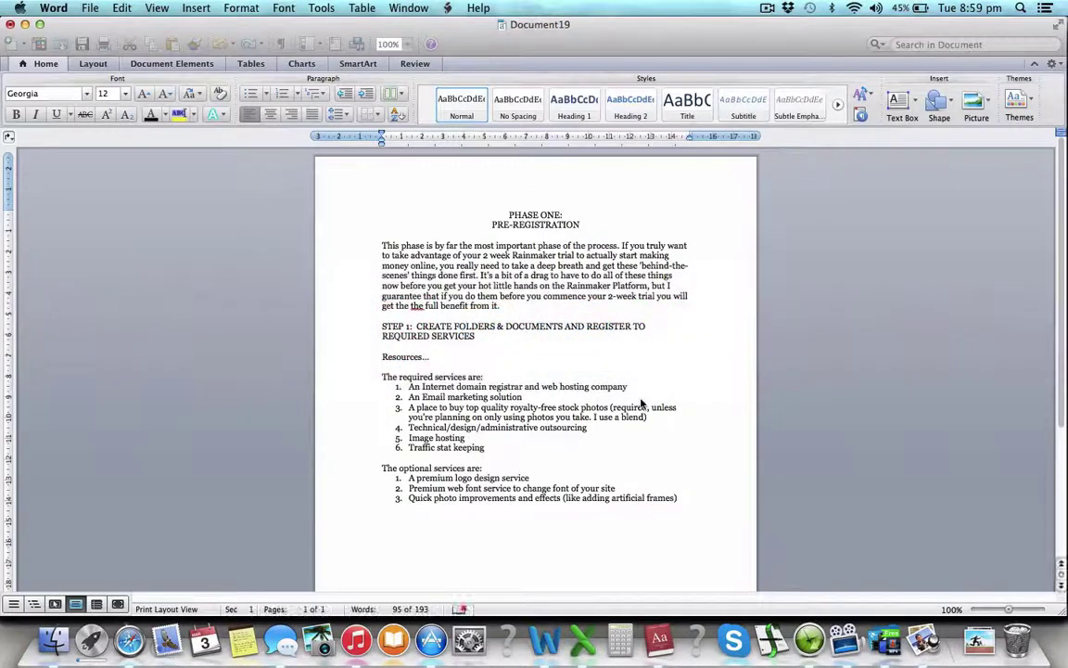
left_click(382, 357)
left_click_drag(383, 357, 430, 357)
key("super+c")
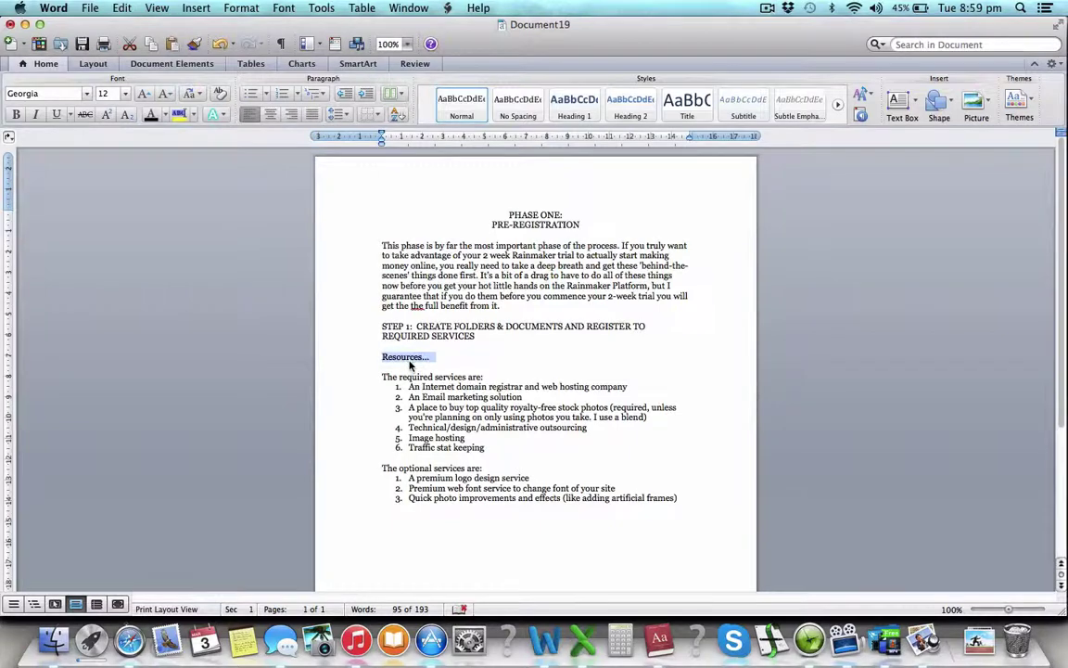
key("super+Tab")
key("super+v")
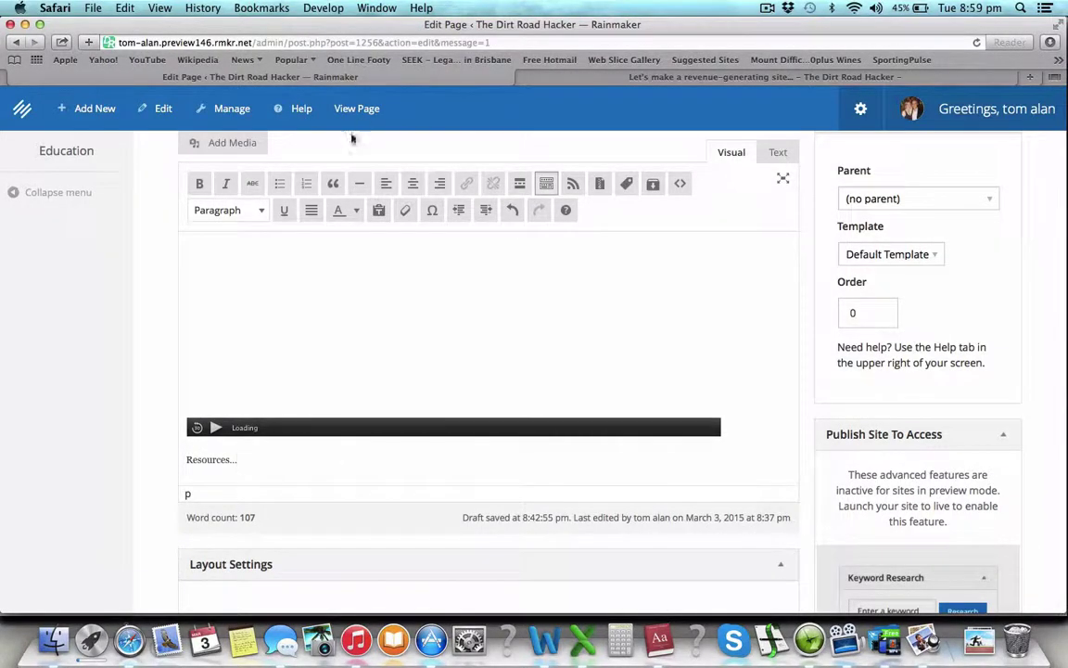
left_click(360, 183)
Copy the required and optional services lists from Word below the Resources line's horizontal rule and remove the blank paragraph between the lists
scroll(353, 305, "down", 2)
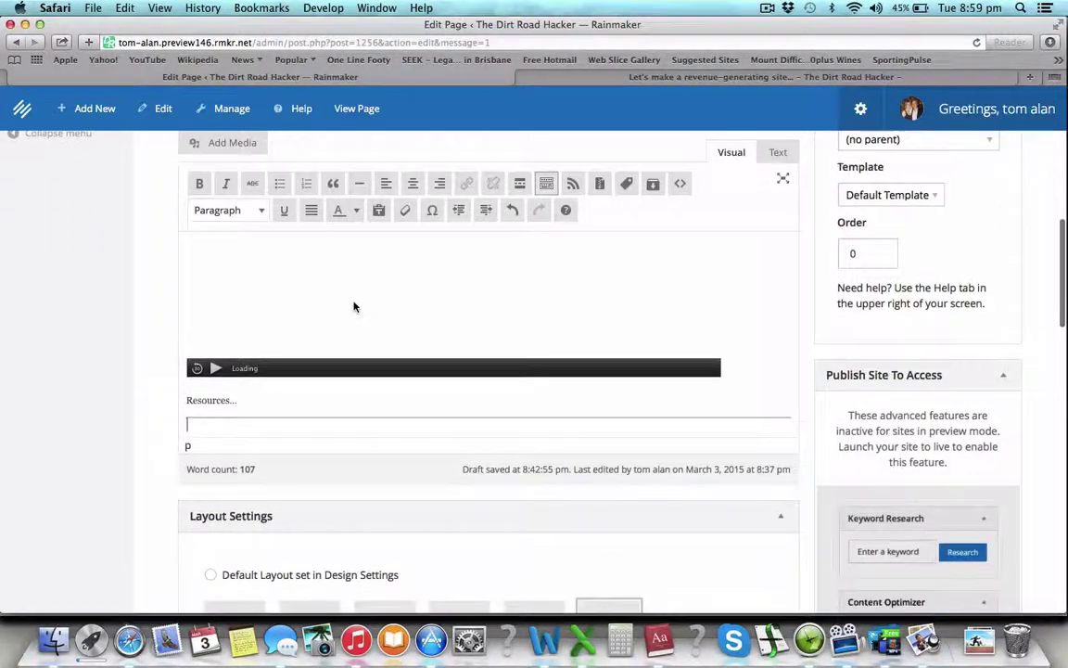
key("super+Tab")
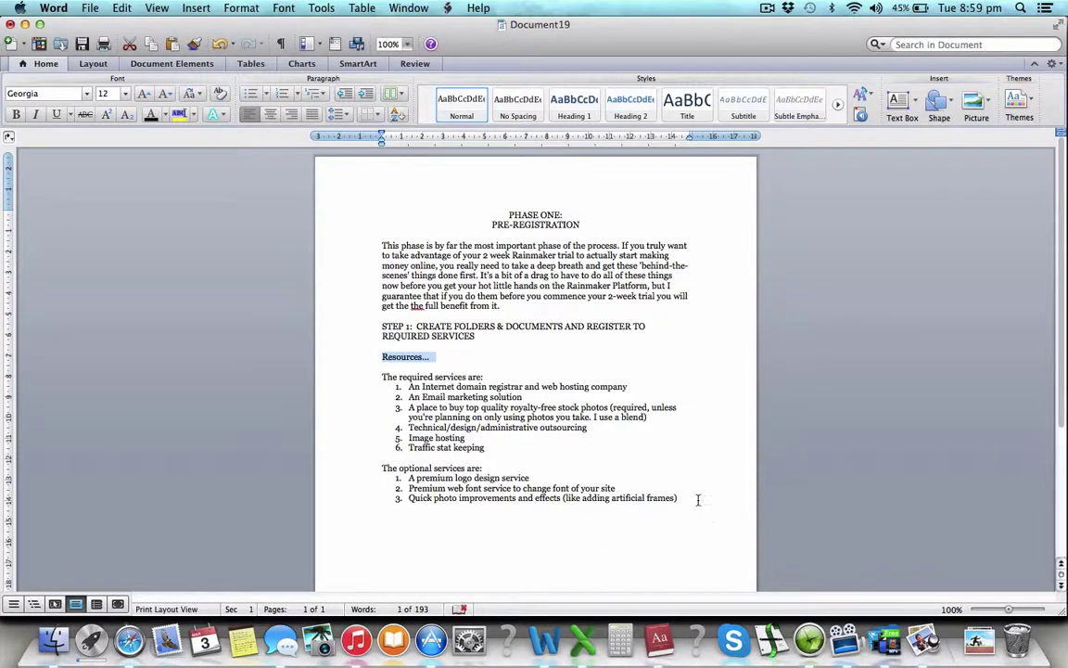
left_click_drag(699, 501, 368, 378)
key("super+c")
key("super+Tab")
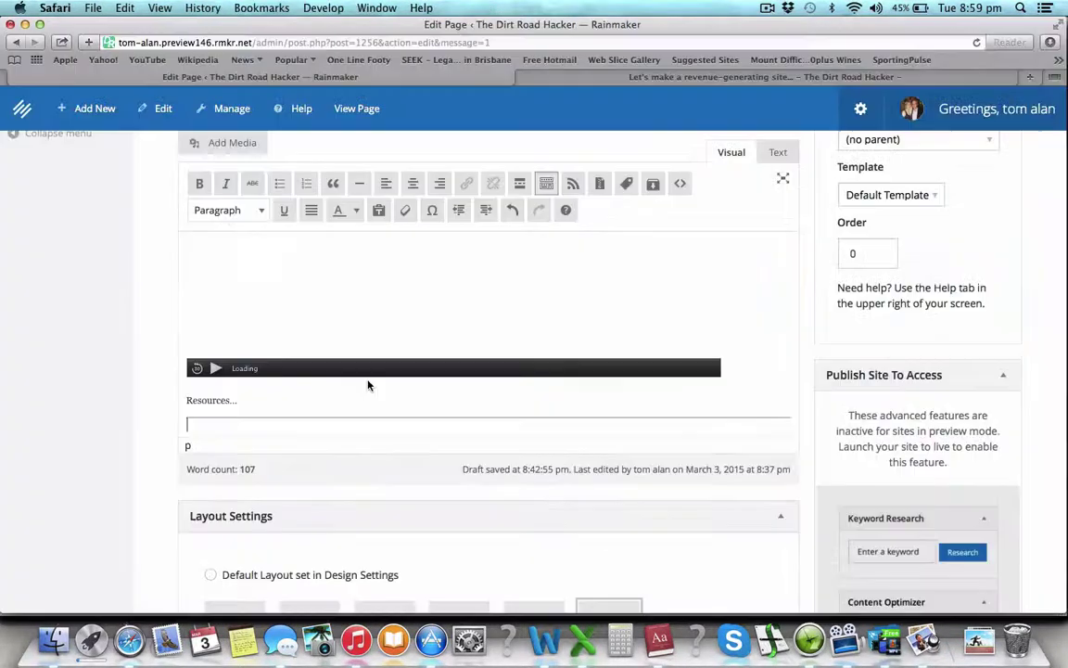
key("super+v")
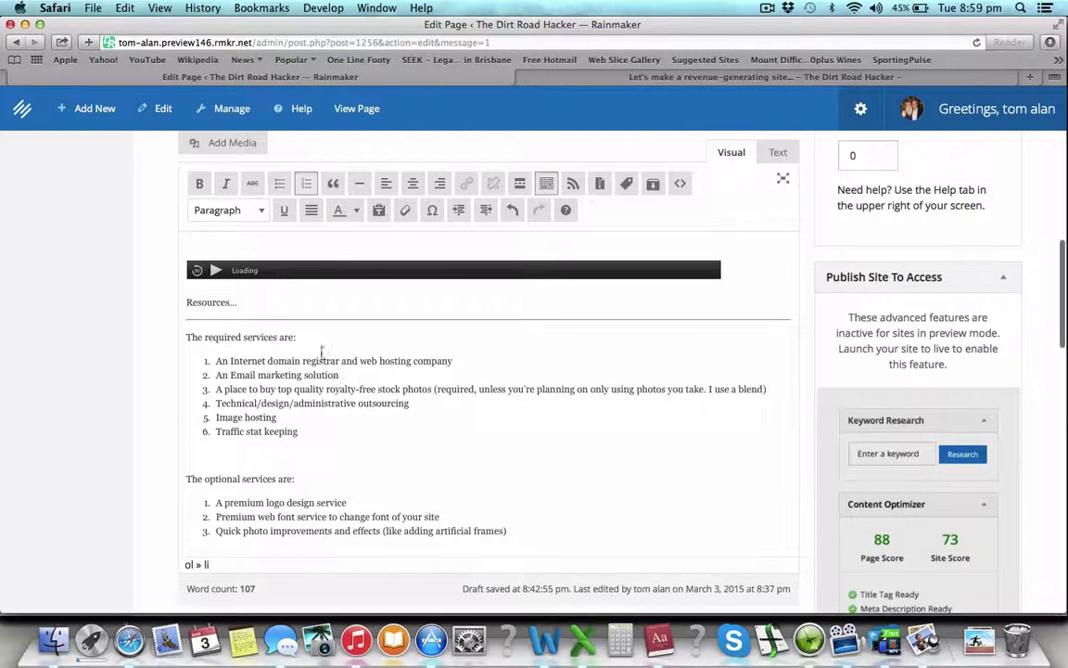
scroll(301, 388, "down", 1)
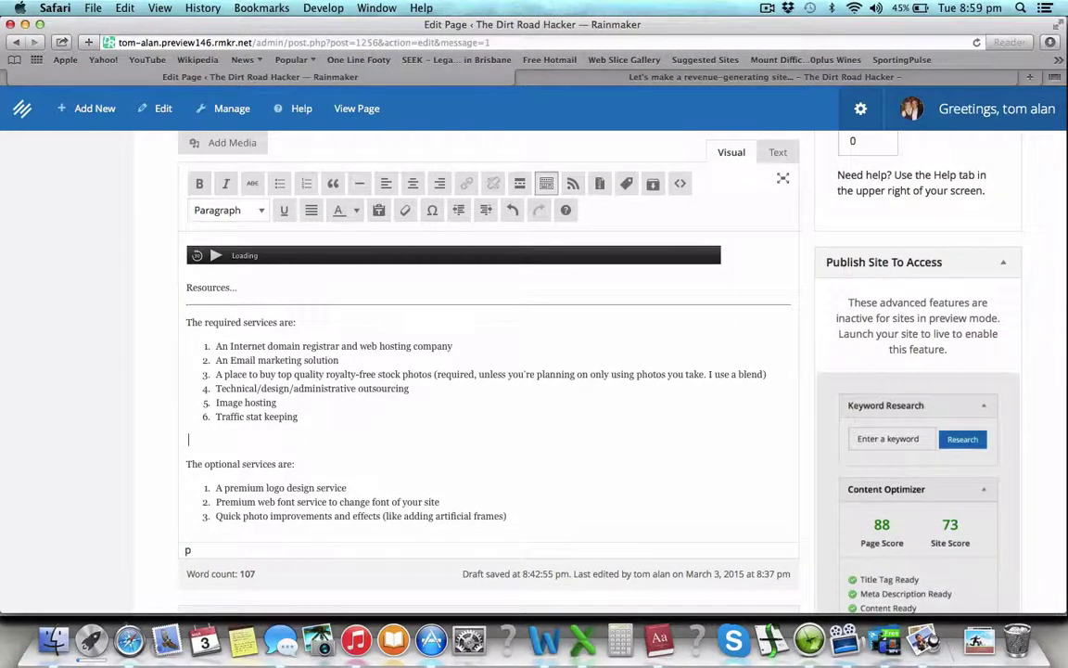
key("BackSpace")
Set the text colour of the entire page body to black
left_click_drag(507, 492, 168, 287)
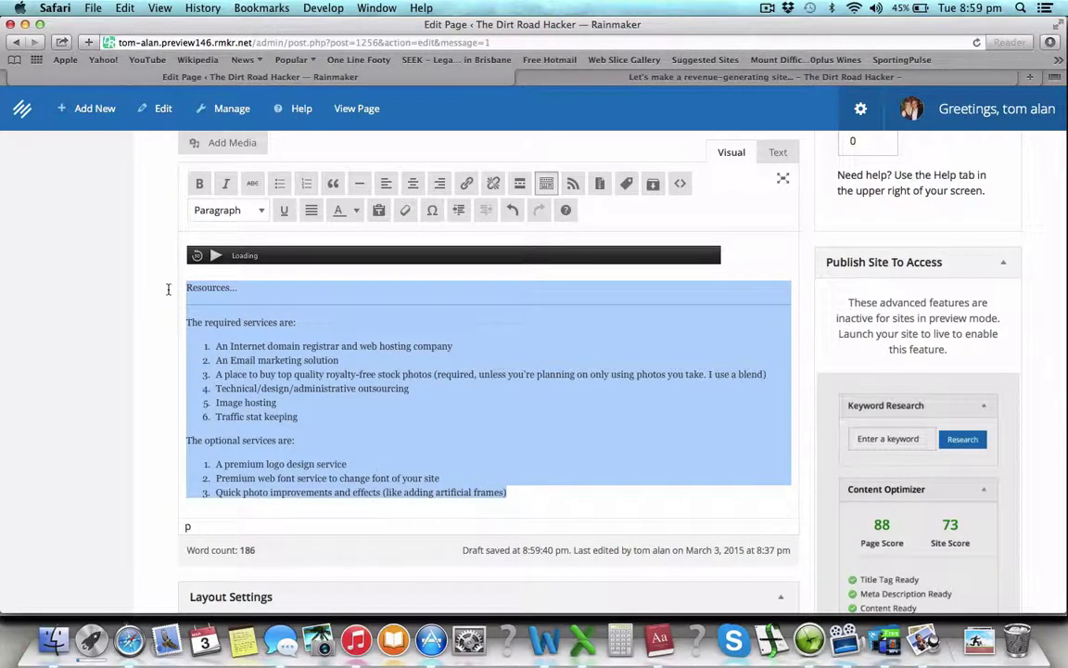
scroll(202, 298, "up", 5)
key("super+a")
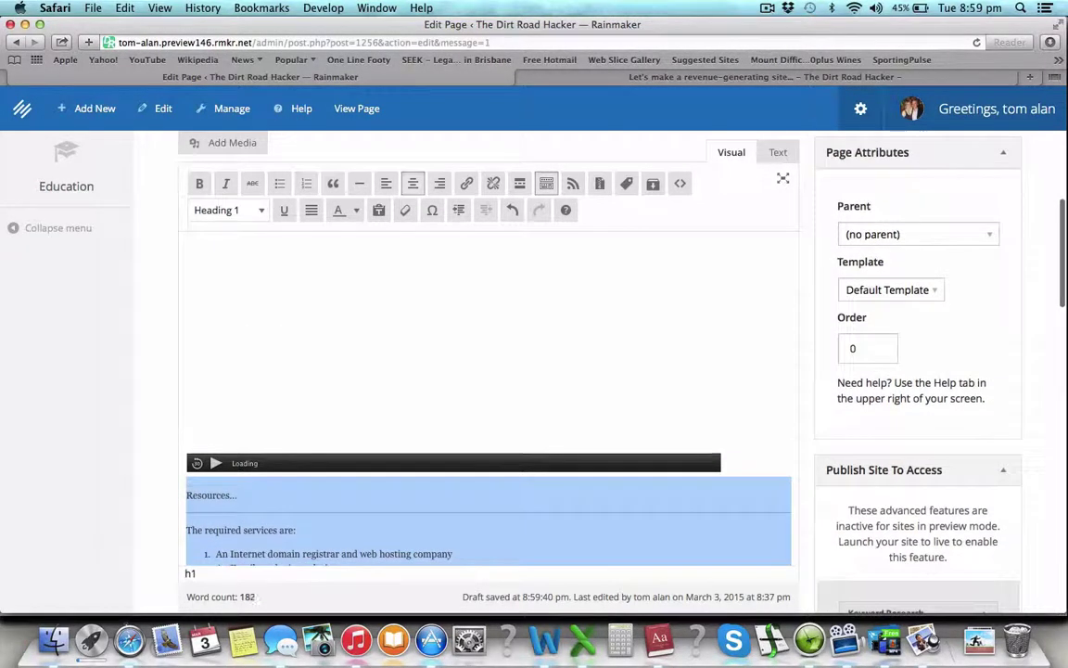
scroll(203, 298, "up", 6)
scroll(202, 298, "up", 2)
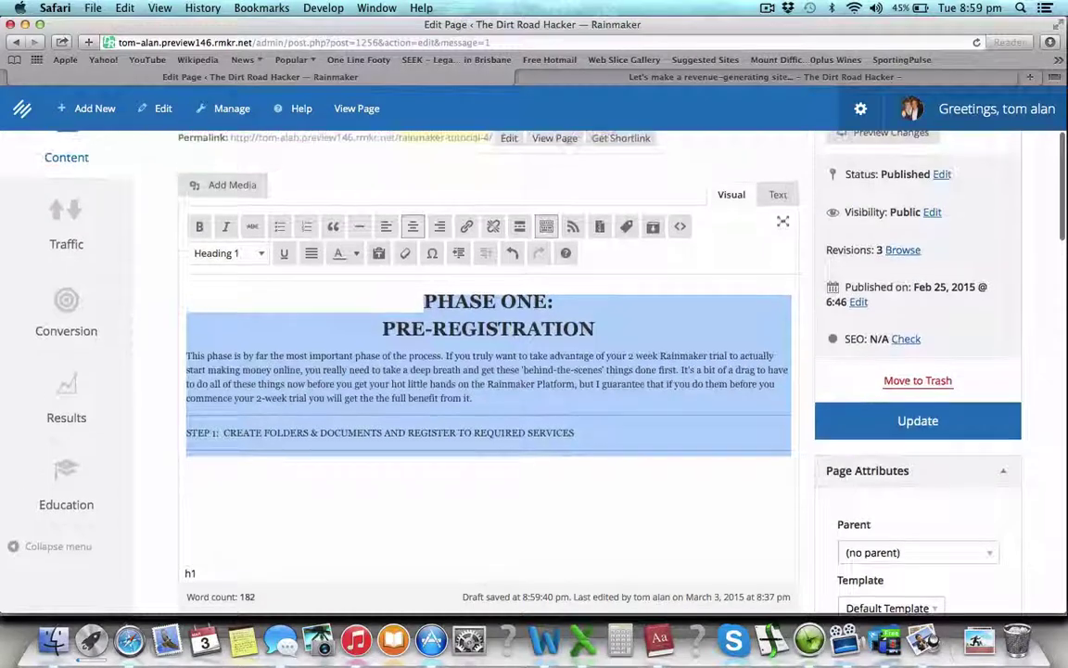
left_click(358, 254)
left_click(339, 280)
left_click(498, 369)
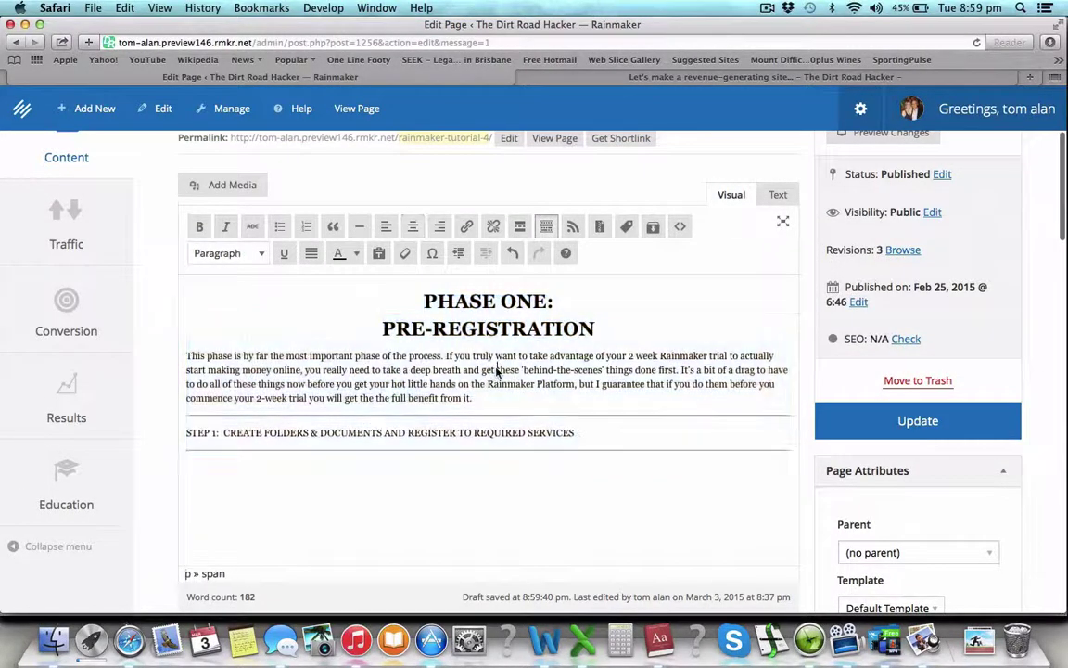
Compare the page's HTML source with its visual view, examining the colour codes applied to the headings, paragraphs and lists
scroll(614, 321, "up", 1)
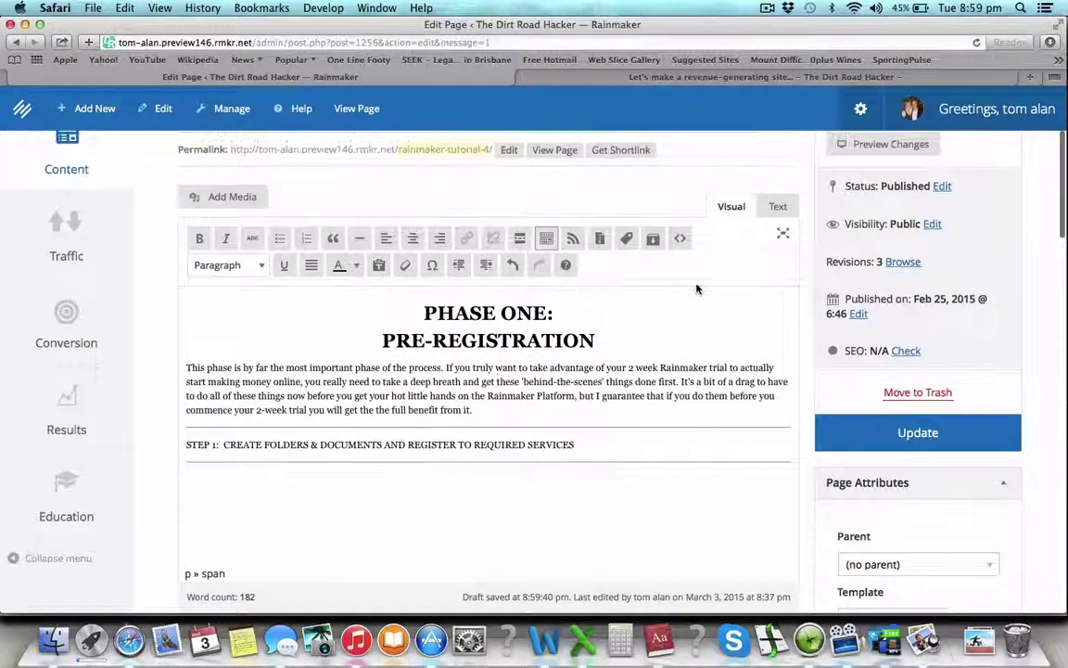
left_click(778, 206)
scroll(480, 362, "up", 3)
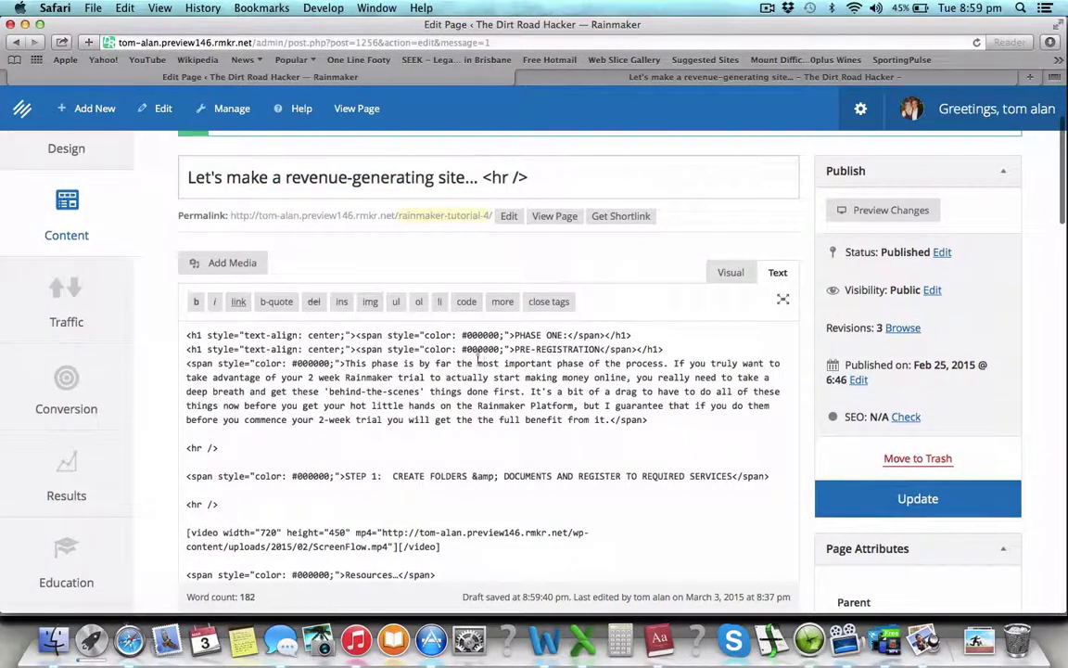
left_click(730, 273)
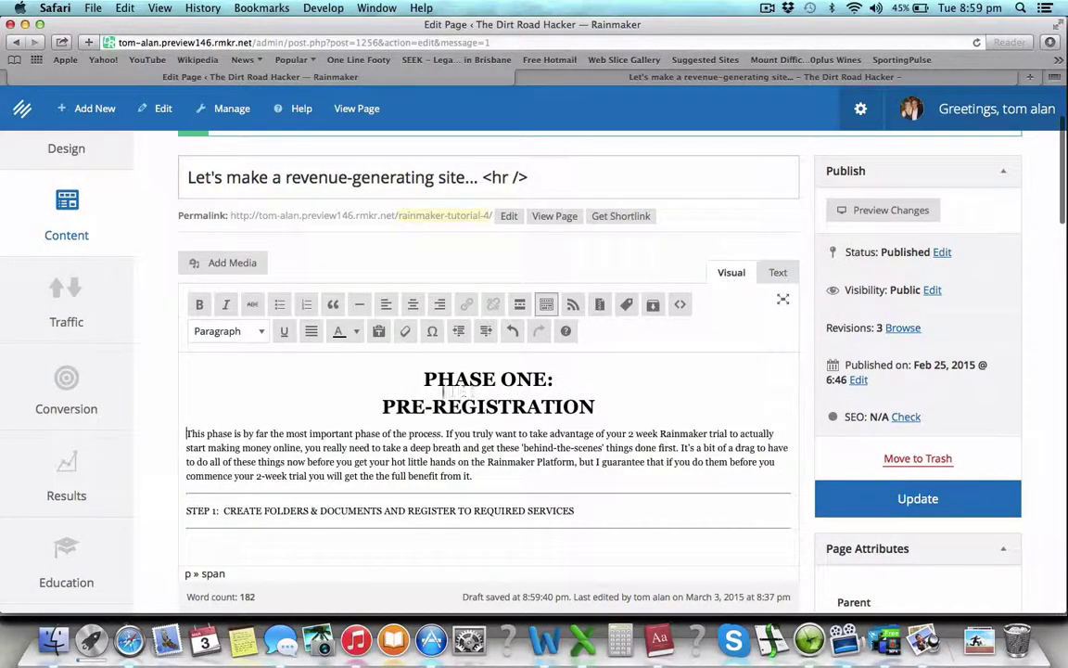
left_click_drag(424, 383, 580, 397)
left_click(510, 371)
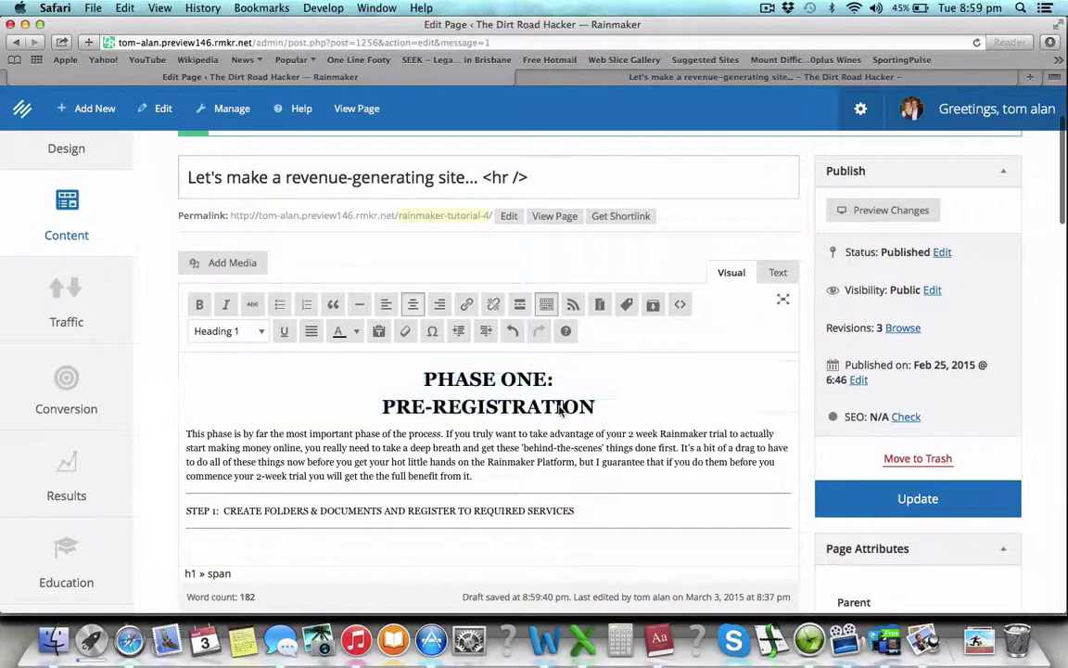
scroll(520, 418, "down", 2)
triple_click(516, 428)
scroll(517, 428, "down", 8)
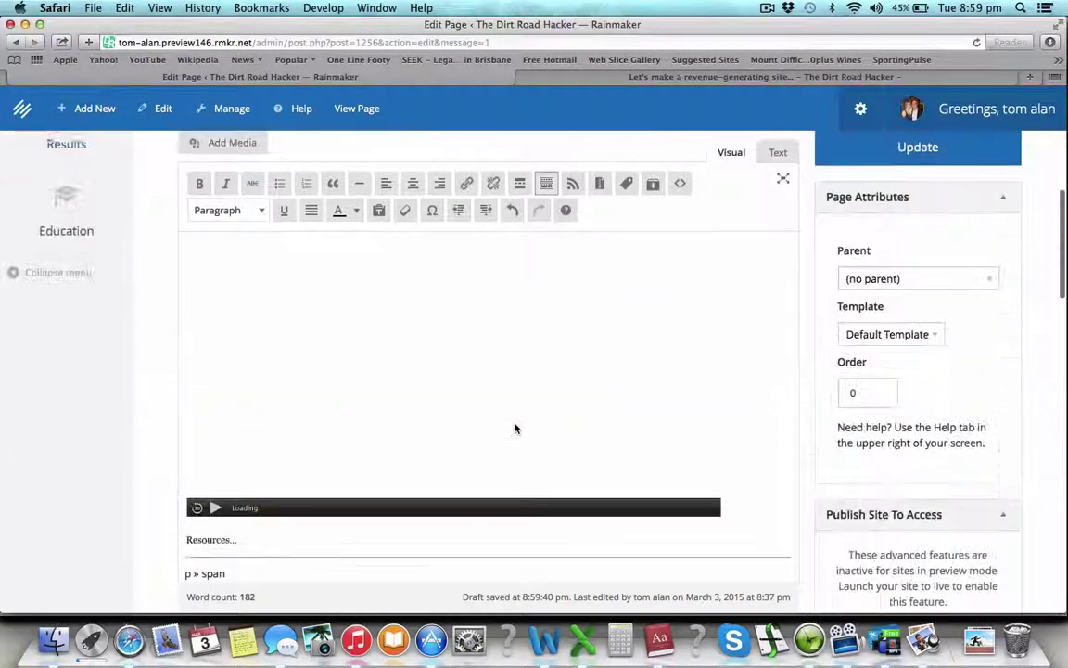
triple_click(217, 440)
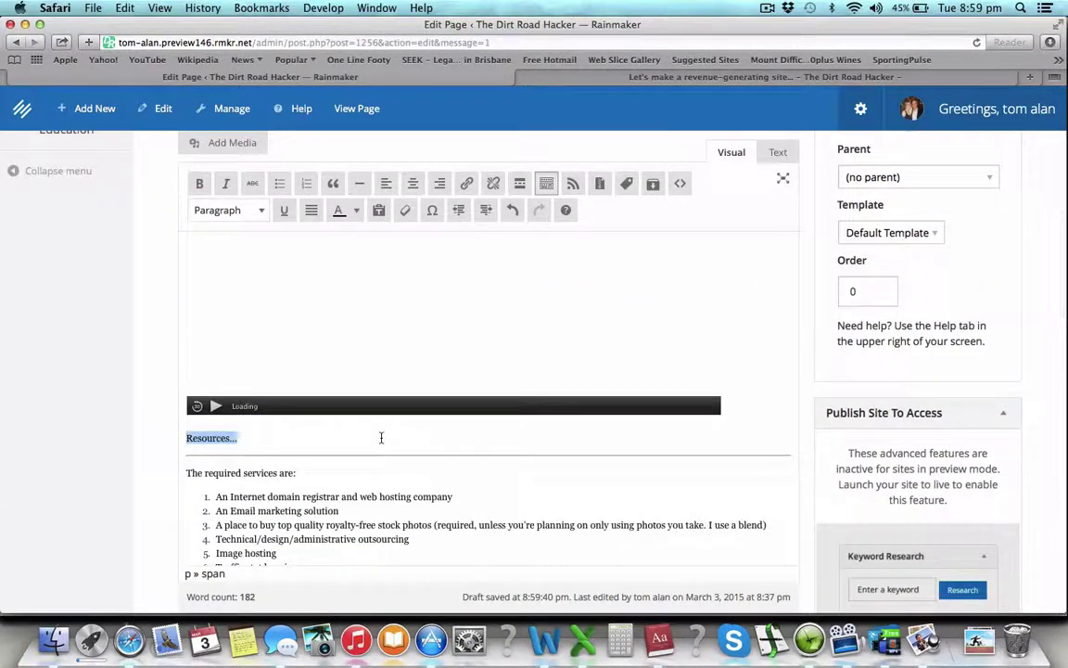
scroll(381, 441, "down", 6)
scroll(382, 441, "up", 12)
scroll(381, 441, "up", 10)
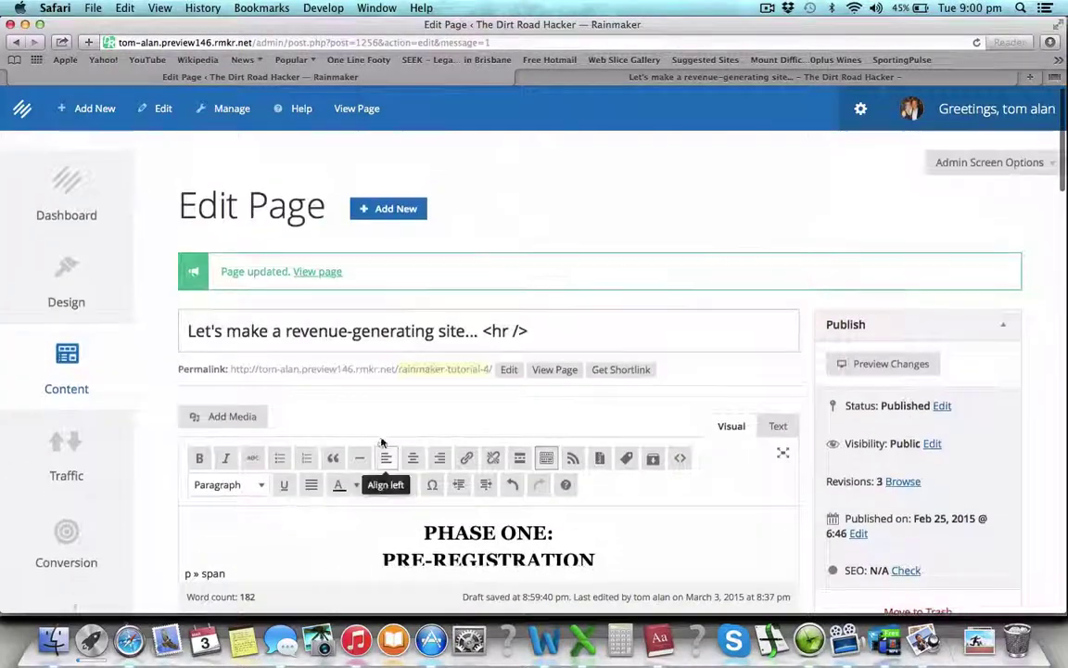
left_click(779, 407)
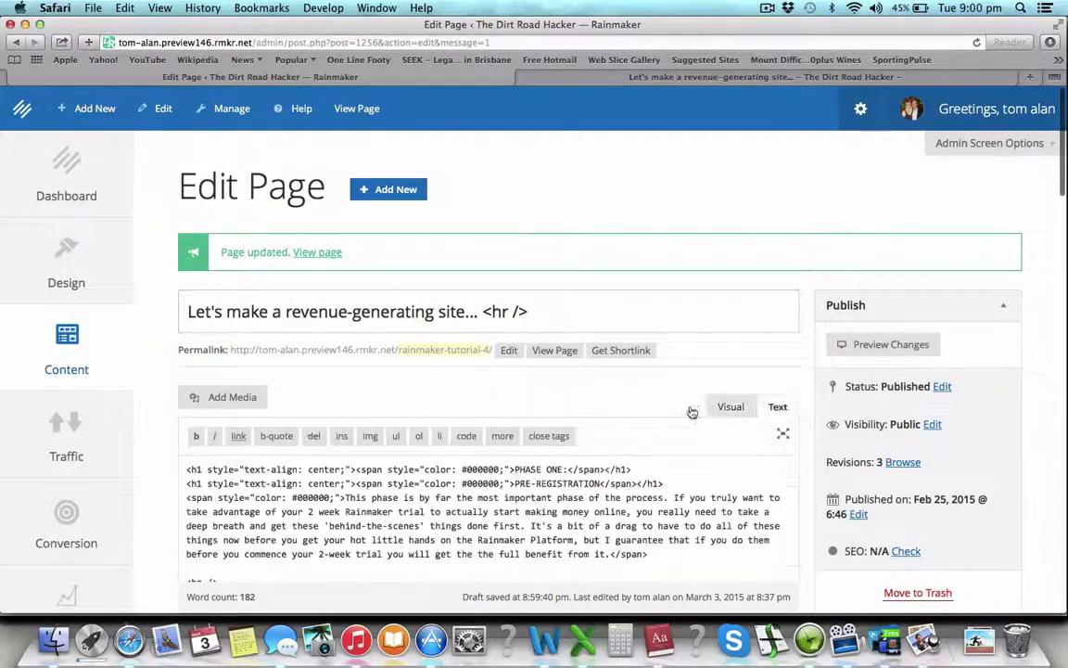
left_click(728, 408)
scroll(470, 507, "down", 10)
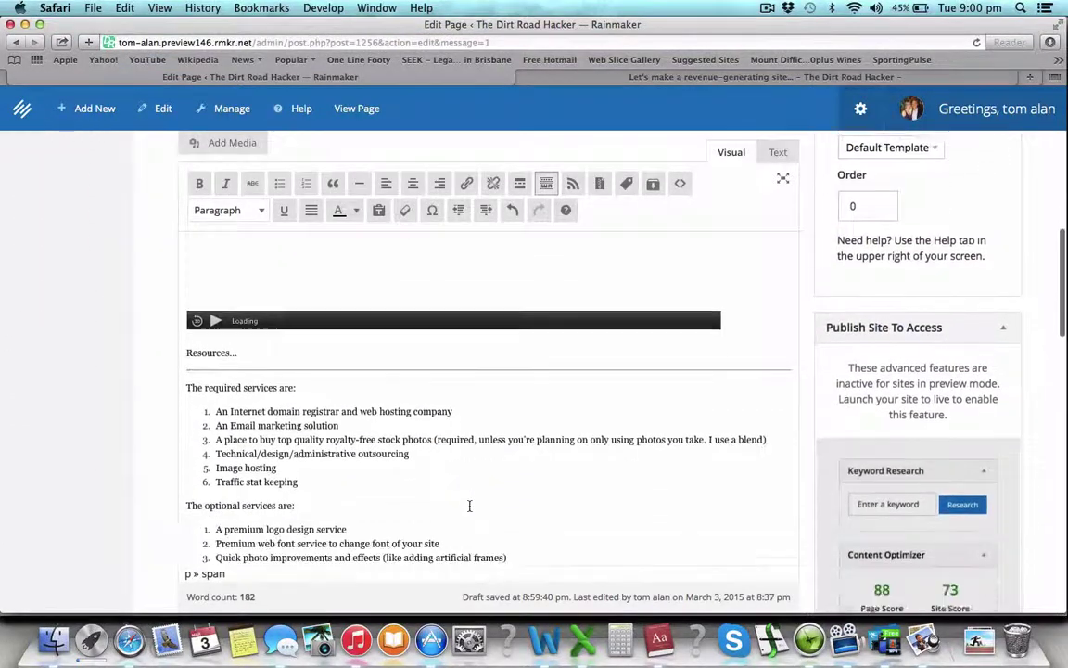
scroll(469, 504, "up", 10)
In the page's HTML source, set the colour code of the PHASE ONE: and PRE-REGISTRATION headings to #990000
left_click(780, 408)
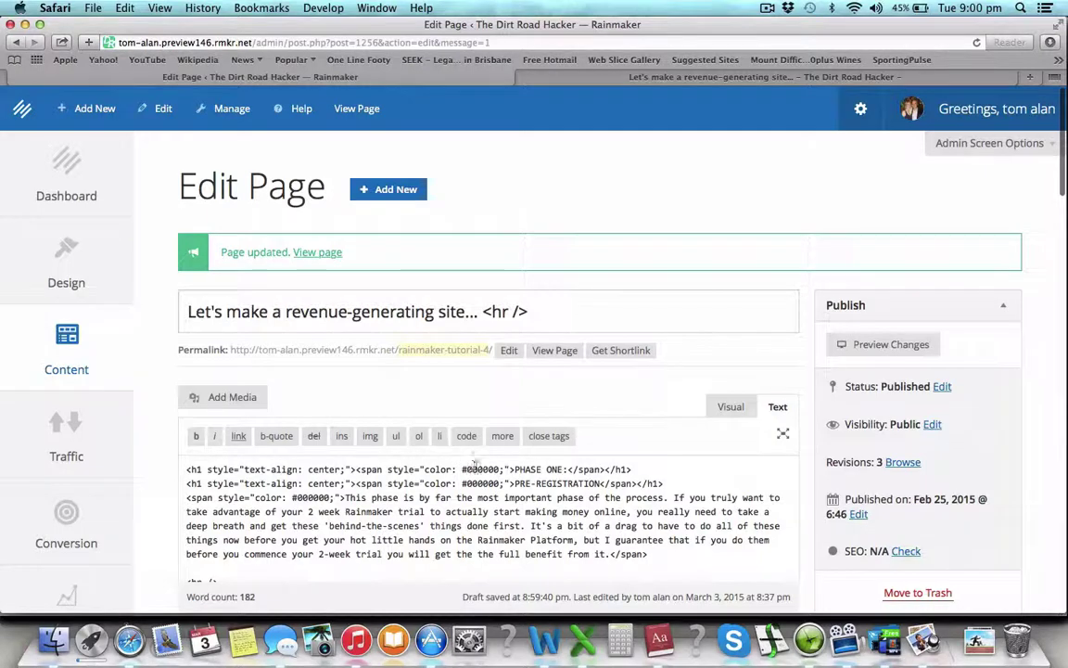
scroll(477, 473, "down", 1)
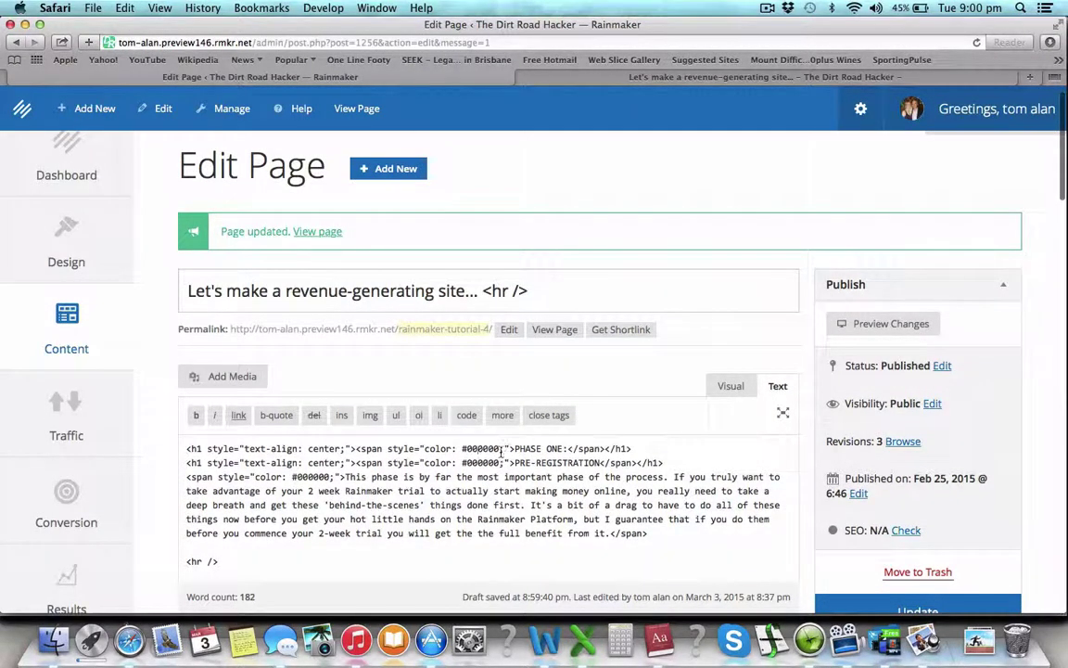
scroll(490, 462, "down", 2)
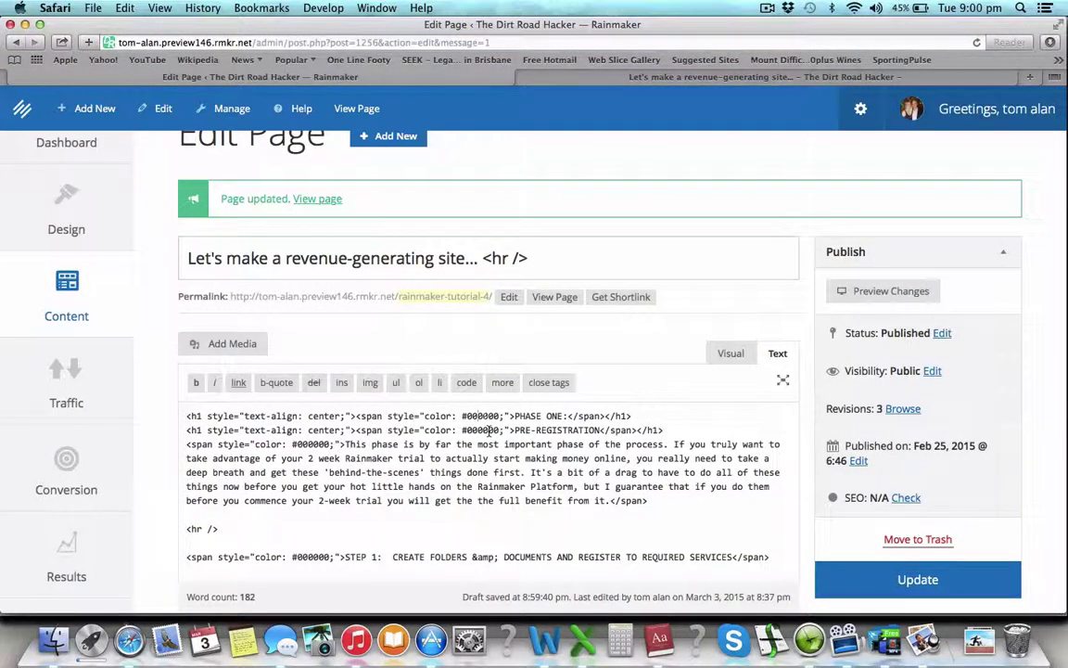
key("BackSpace")
key("BackSpace")
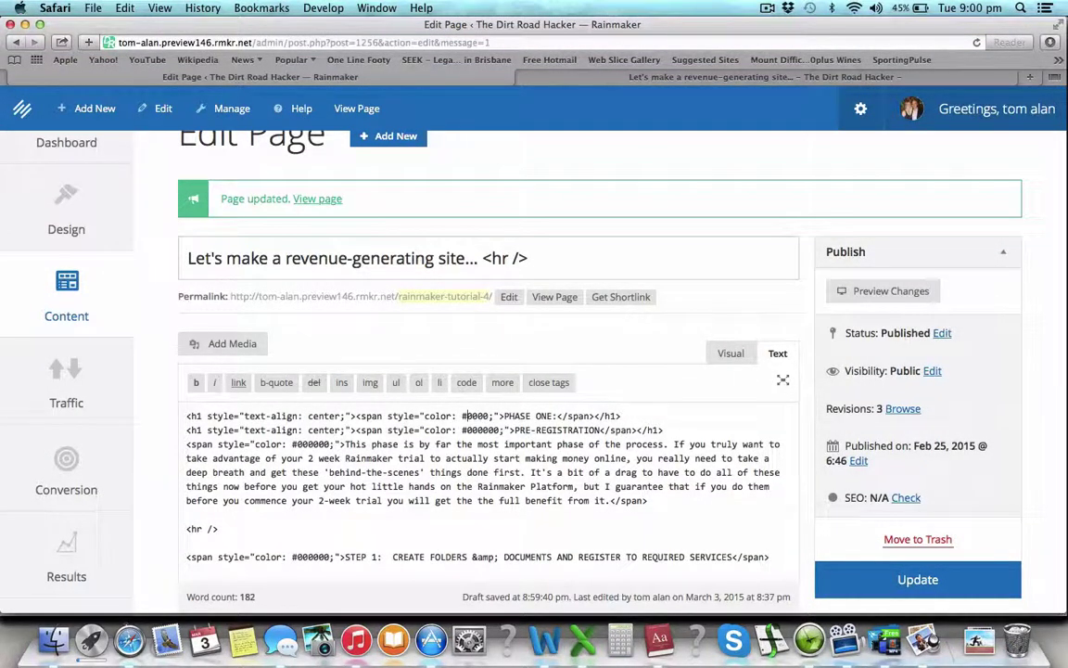
type("99")
key("BackSpace")
key("BackSpace")
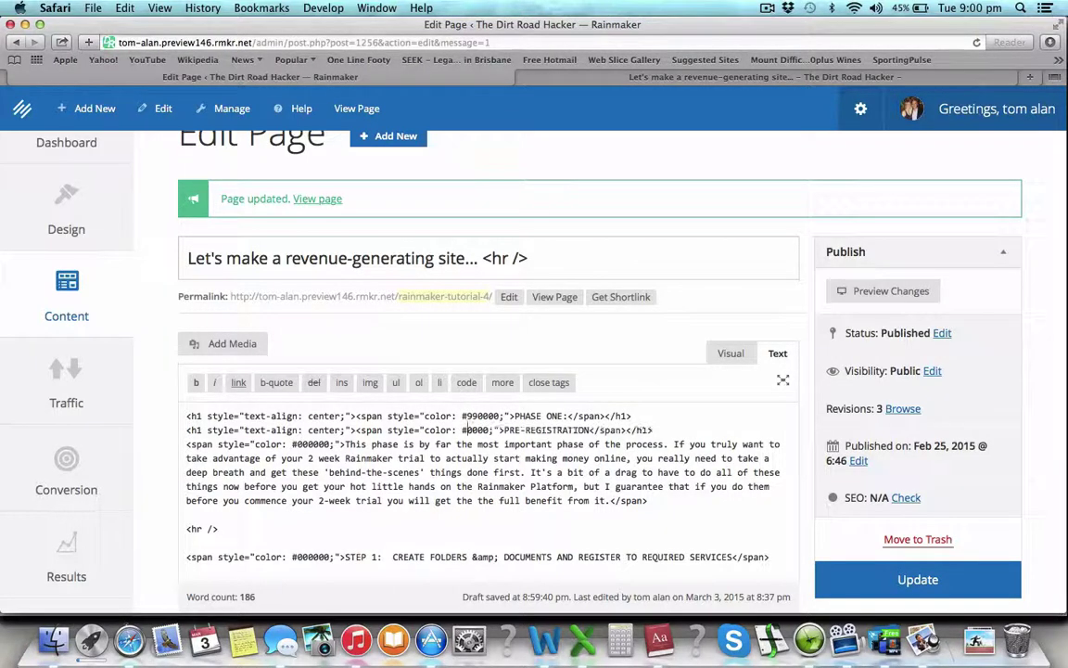
type("99")
Set the colour code of the STEP 1 line and the "Resources..." line to #990000 in the HTML source
scroll(455, 462, "down", 3)
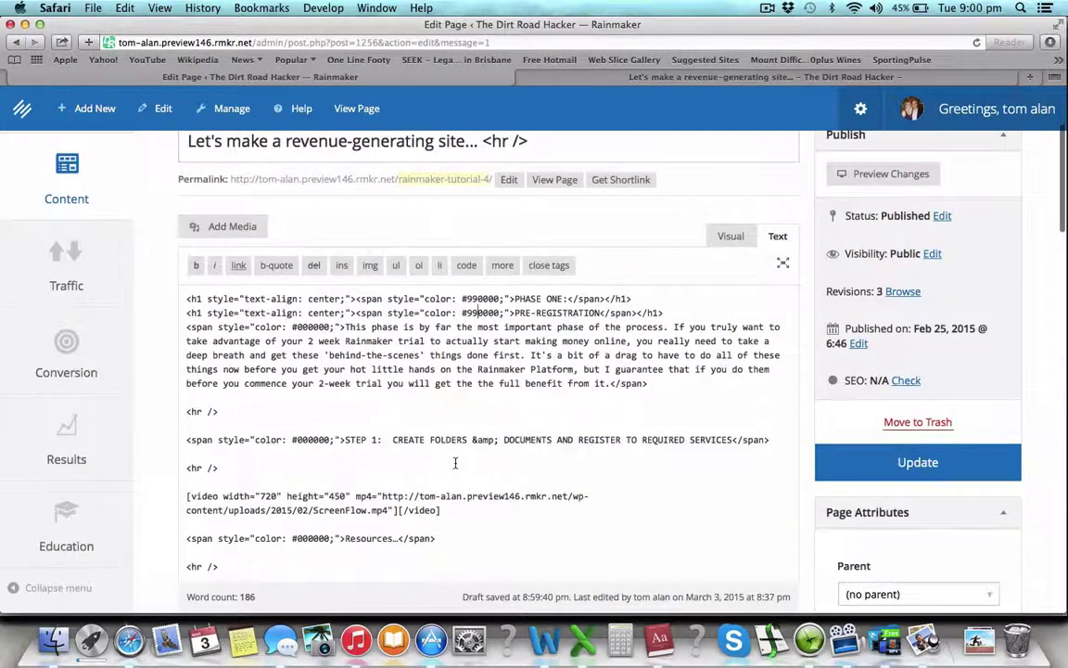
key("BackSpace")
key("BackSpace")
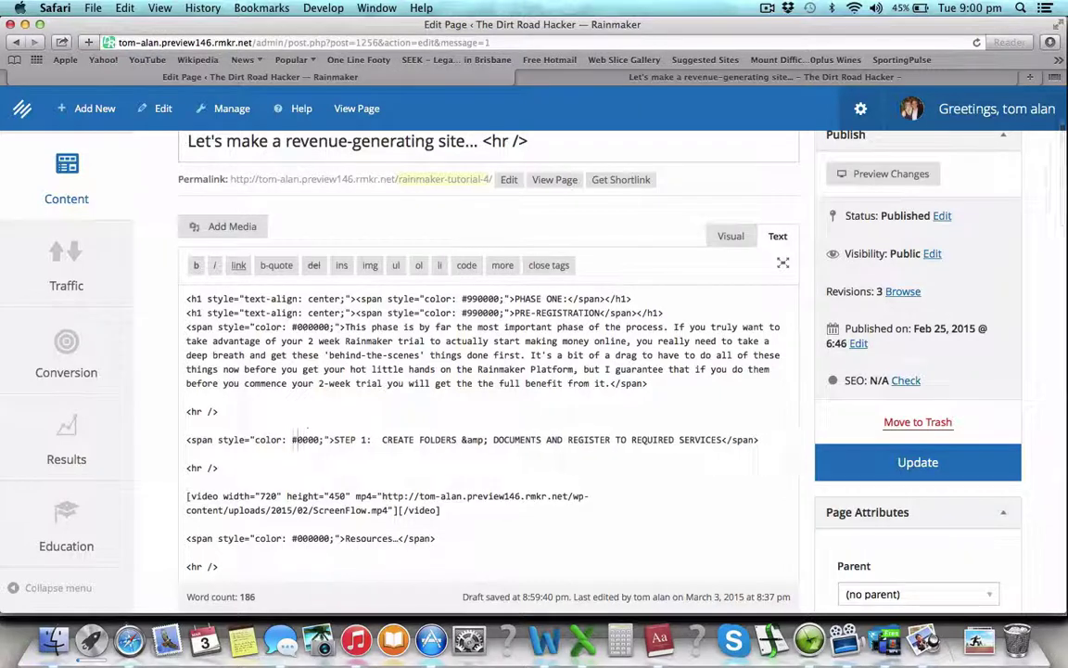
type("99")
scroll(312, 481, "down", 2)
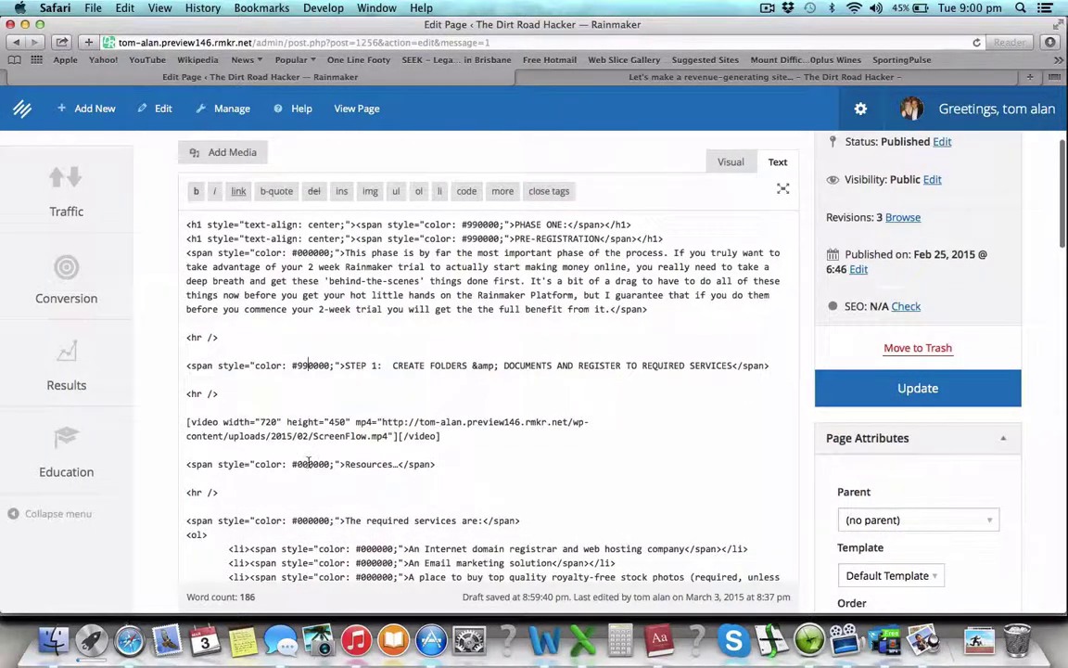
left_click(307, 464)
key("BackSpace")
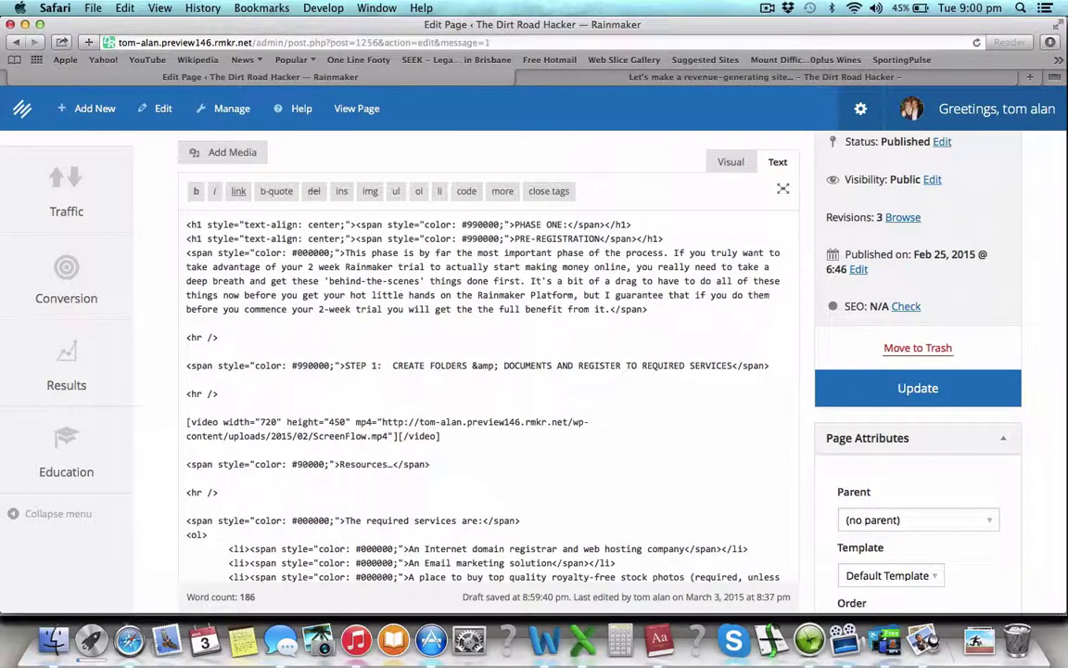
In the visual view, make the two Phase One headings, the STEP 1 line and the "Resources..." line bold
left_click(731, 163)
left_click_drag(603, 329, 387, 292)
left_click(199, 221)
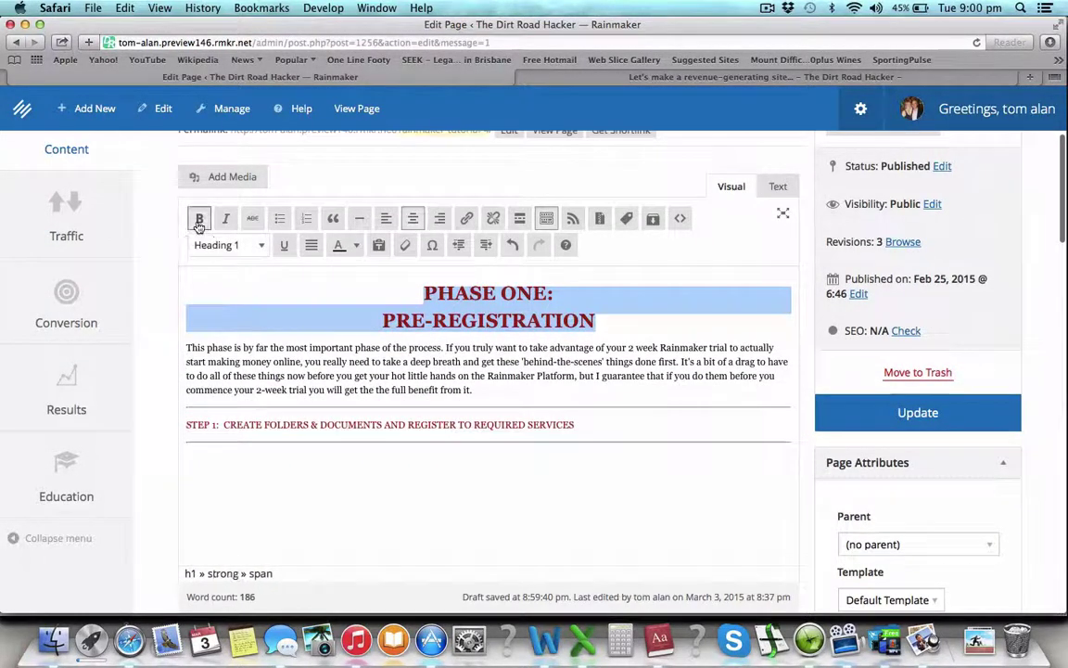
triple_click(381, 423)
left_click(199, 218)
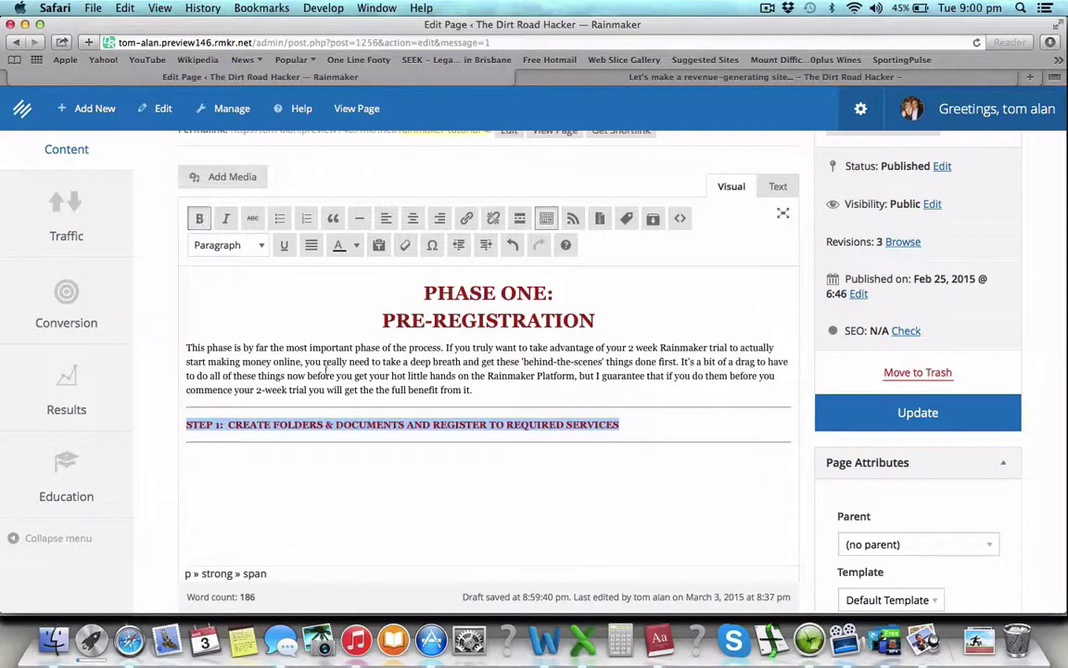
scroll(358, 420, "down", 8)
triple_click(216, 415)
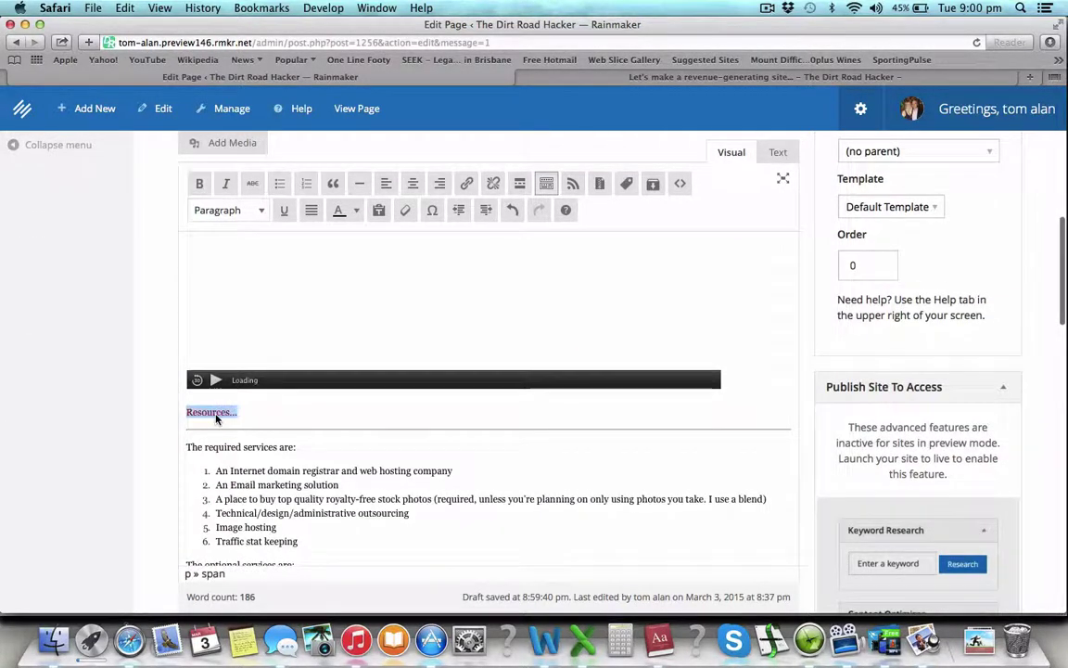
left_click(199, 183)
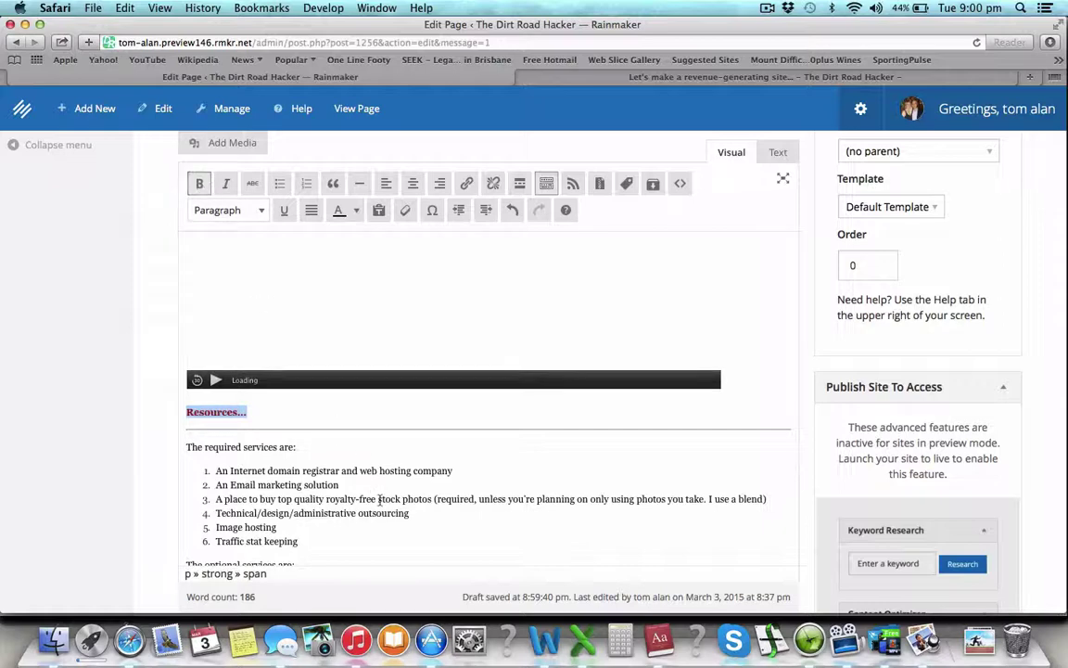
Update the page and reload its published version in the other browser tab
scroll(602, 410, "down", 3)
scroll(646, 392, "up", 1)
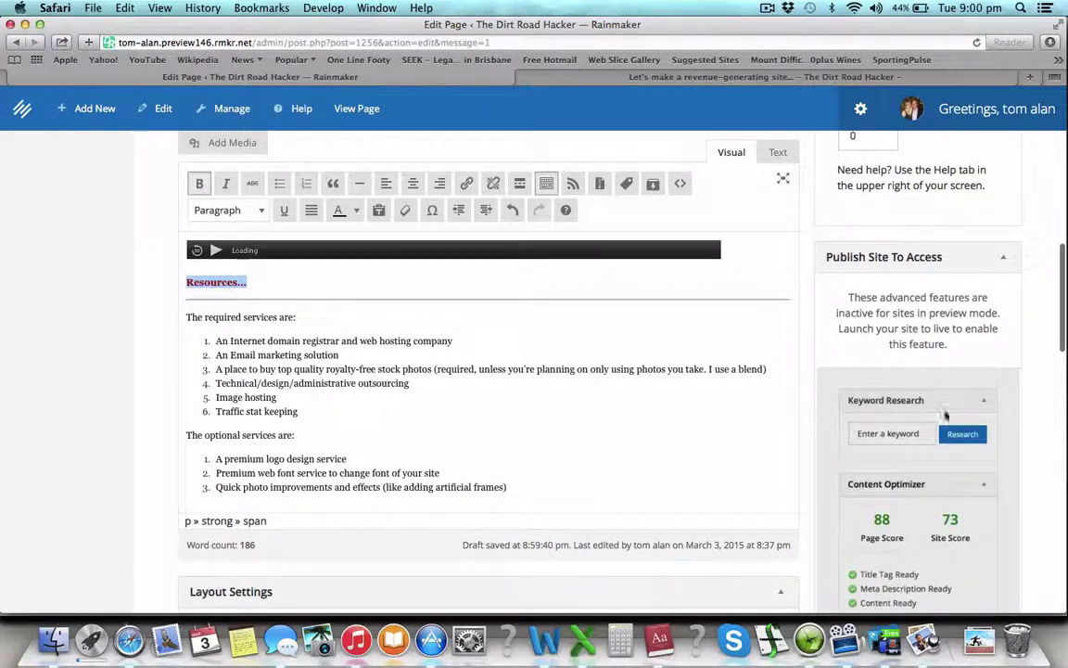
scroll(946, 416, "up", 10)
left_click(902, 336)
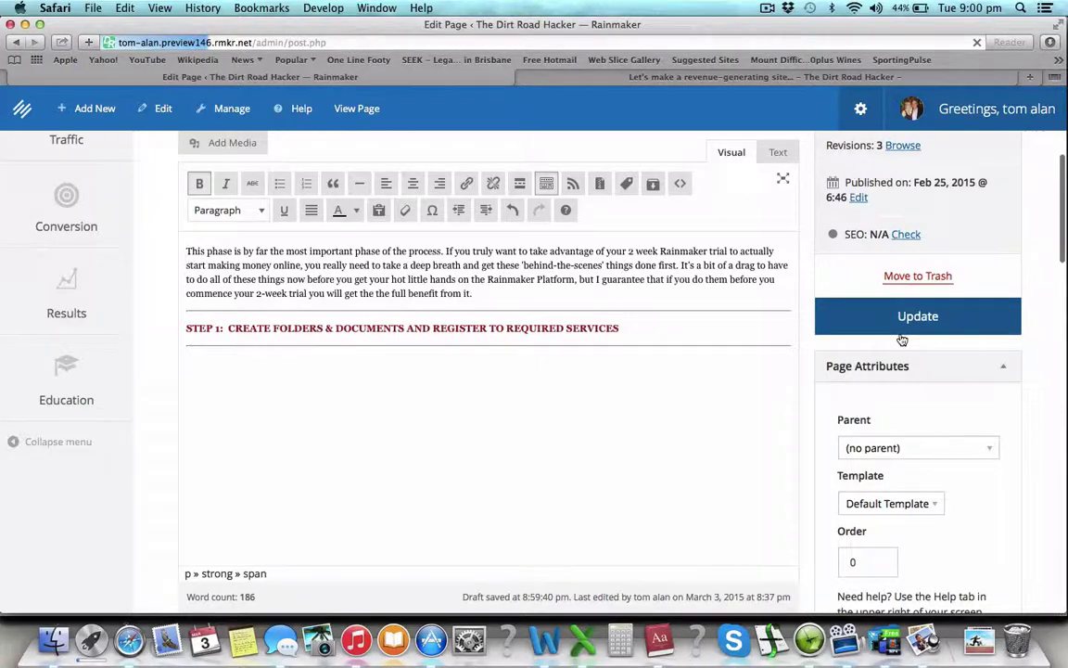
left_click(807, 80)
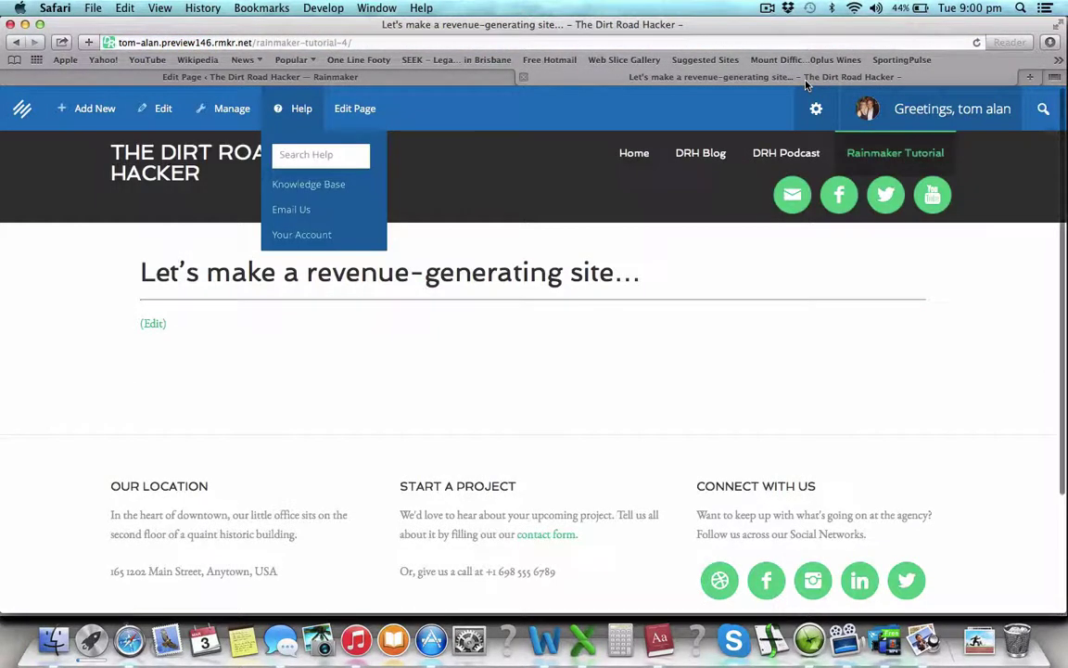
key("super+r")
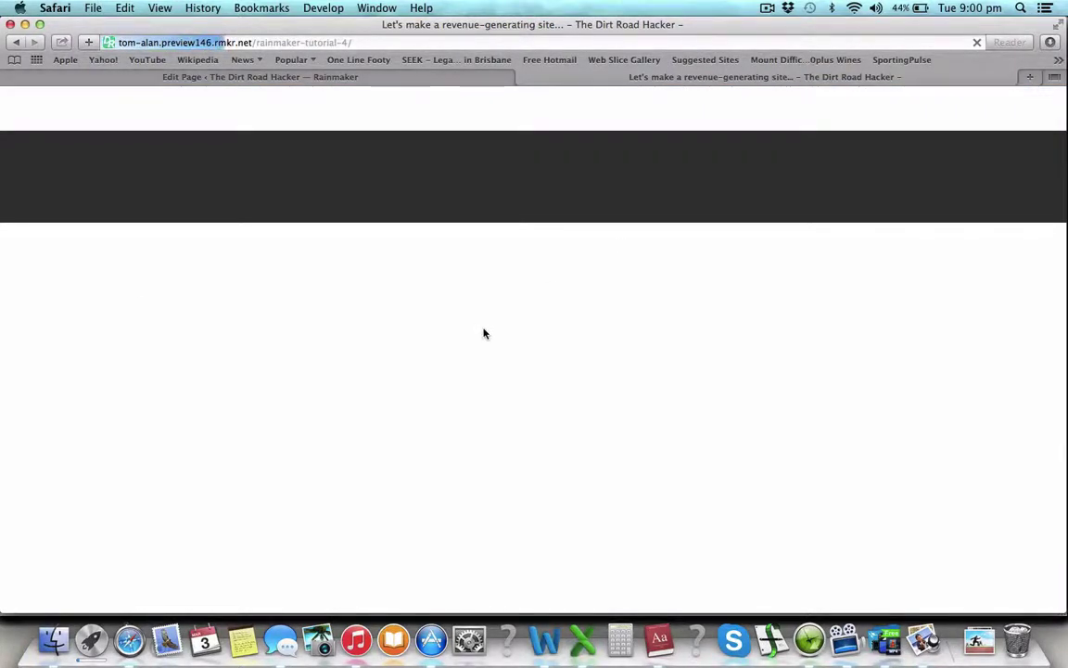
Examine the published page from title to service lists, checking heading colours, dividers, the video and the list spacing
scroll(365, 376, "down", 2)
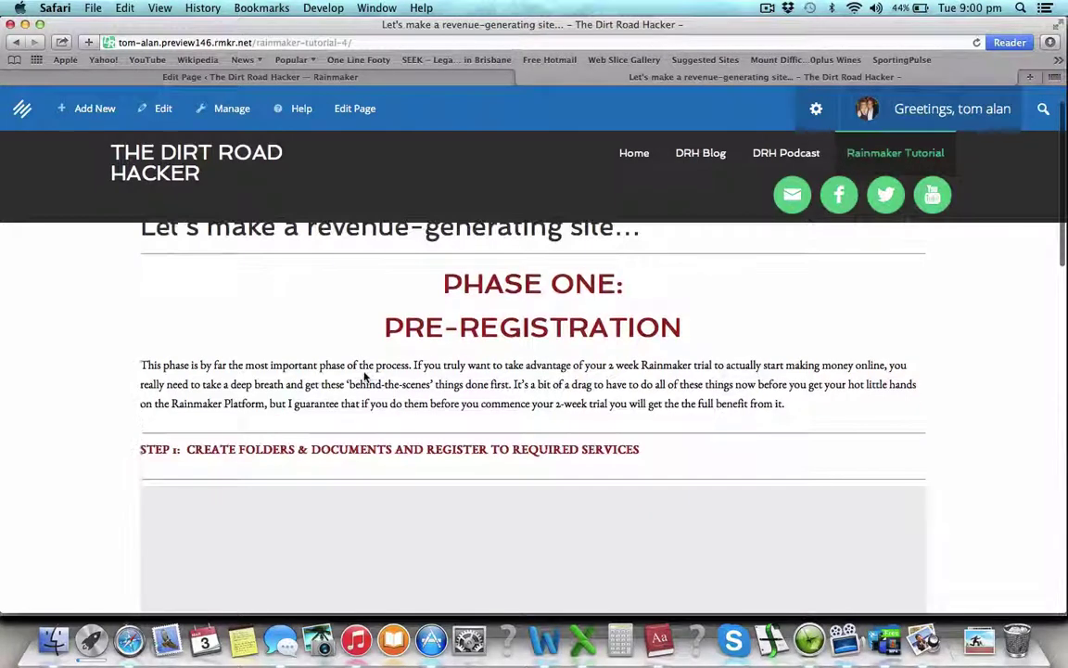
scroll(364, 376, "down", 3)
scroll(365, 378, "up", 2)
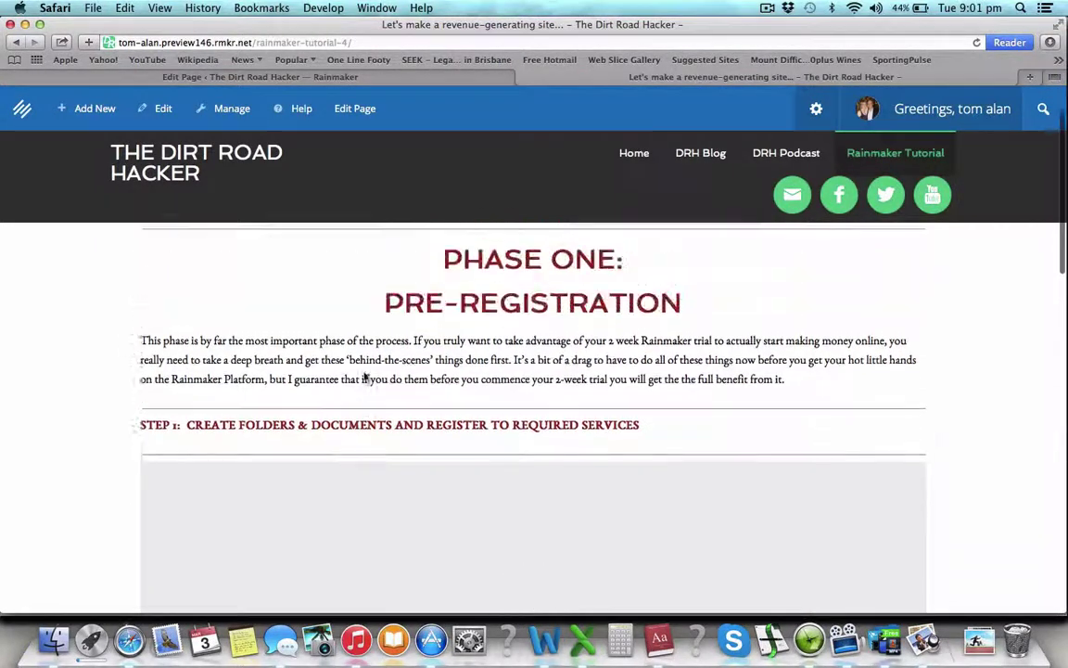
scroll(364, 378, "up", 1)
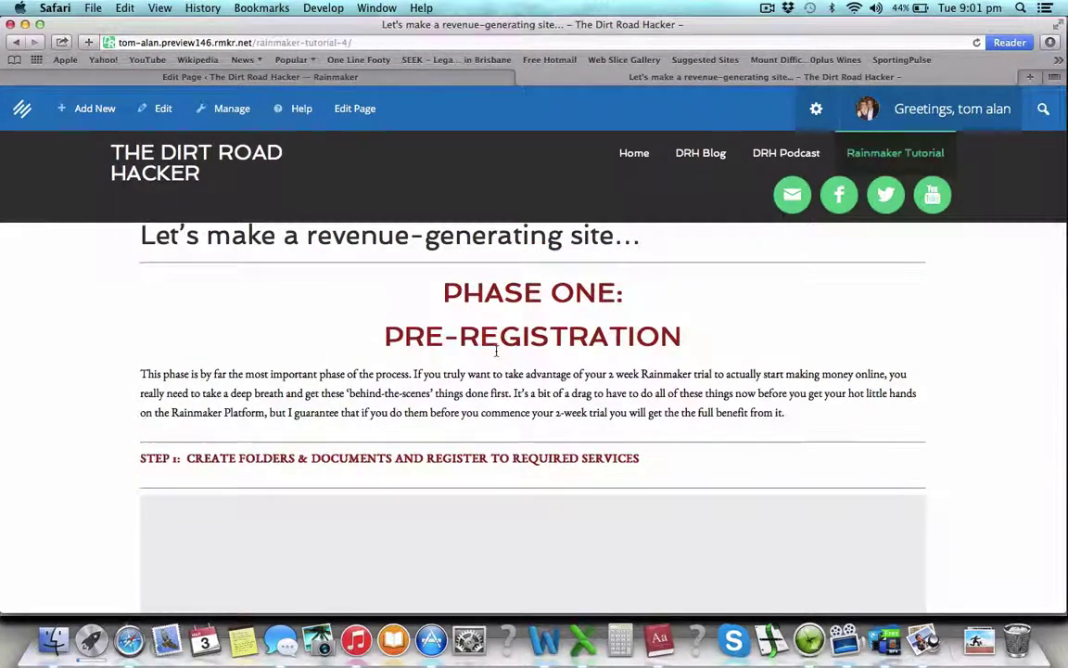
scroll(497, 343, "up", 1)
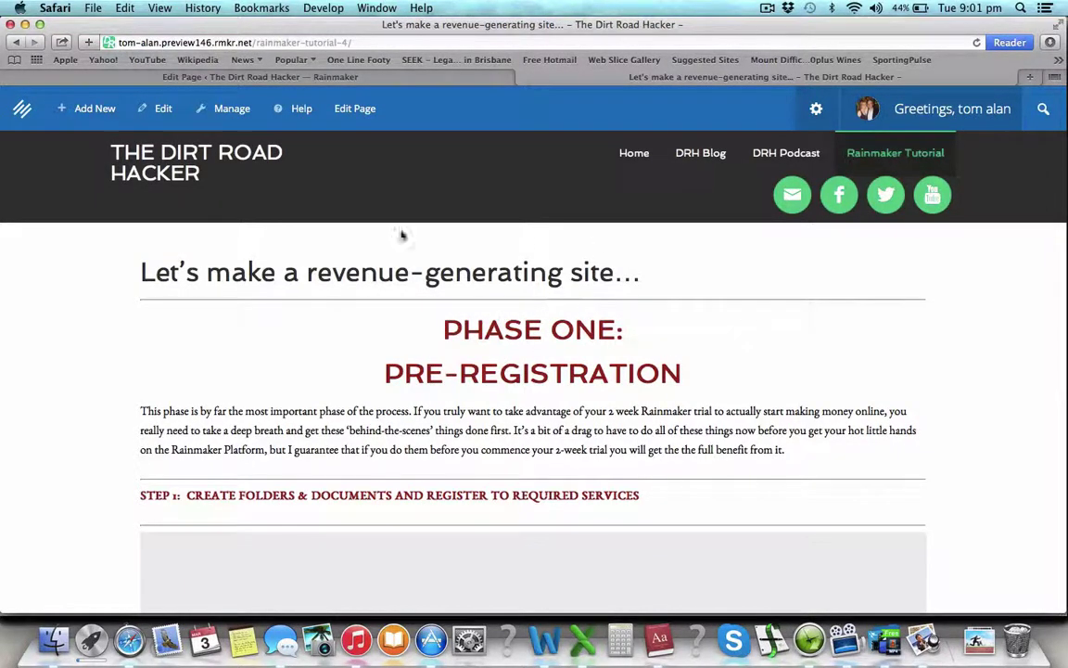
scroll(621, 492, "down", 2)
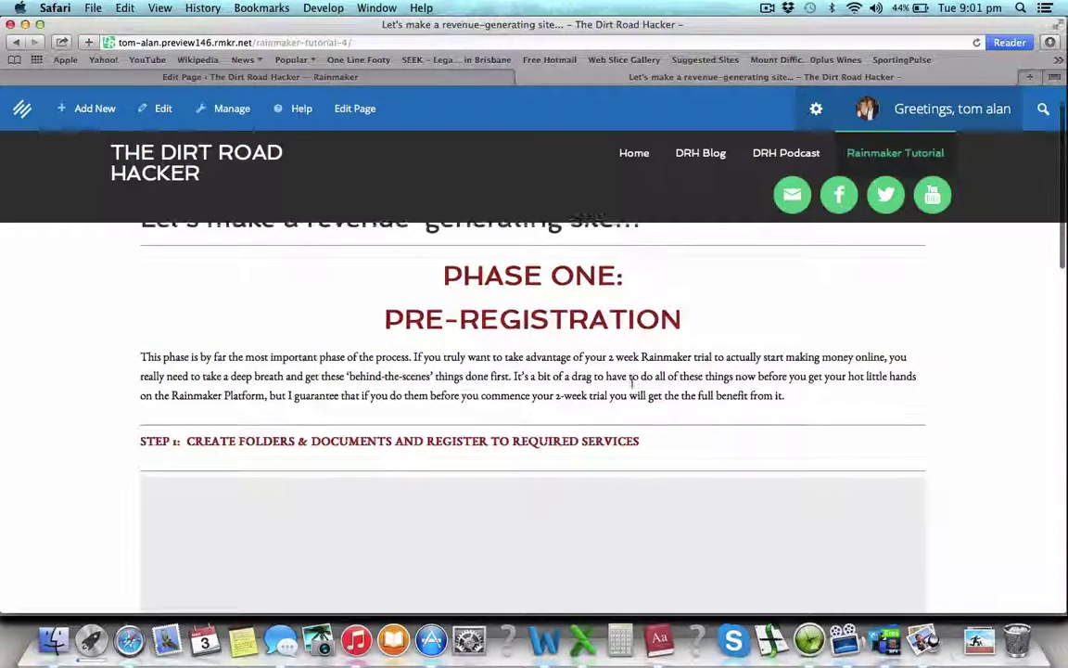
scroll(607, 427, "up", 2)
scroll(604, 402, "down", 10)
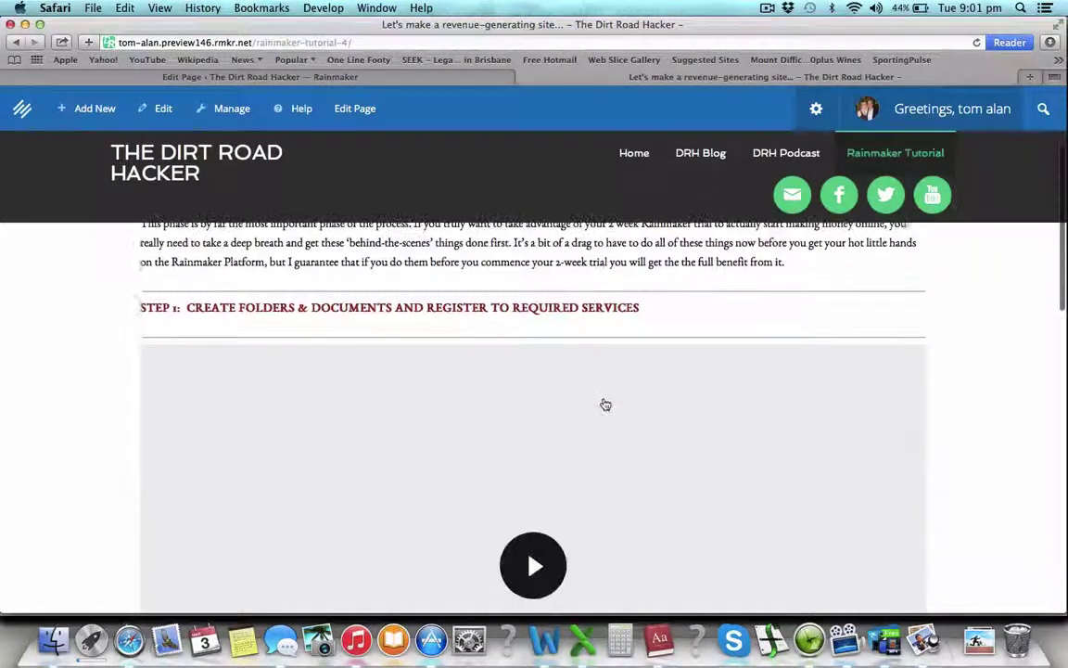
scroll(598, 405, "down", 2)
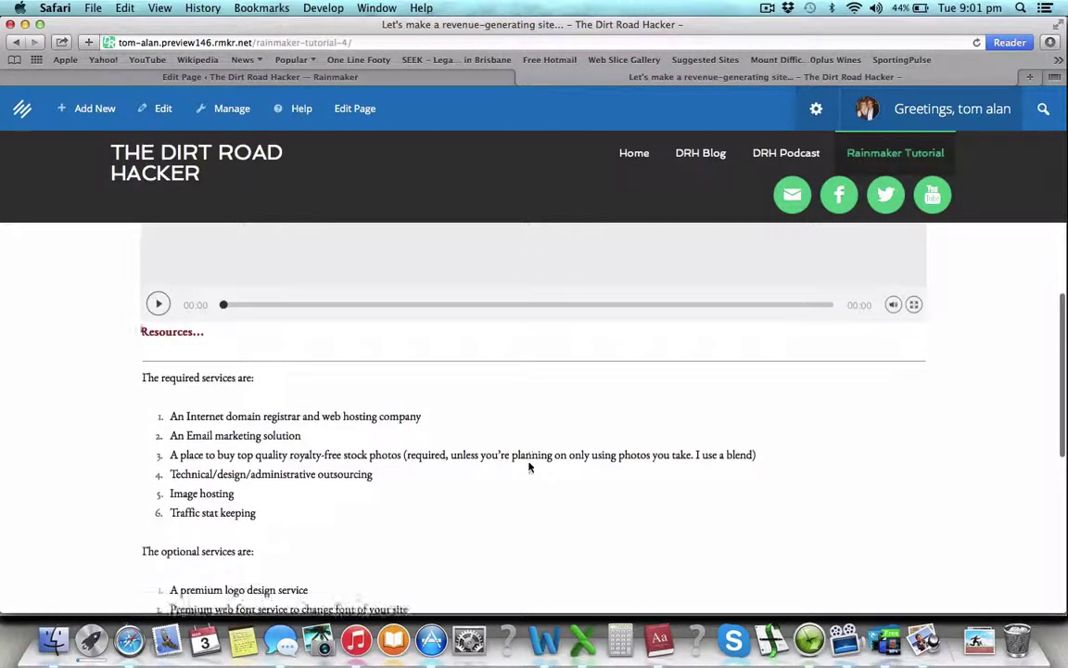
scroll(530, 468, "up", 12)
scroll(529, 467, "down", 12)
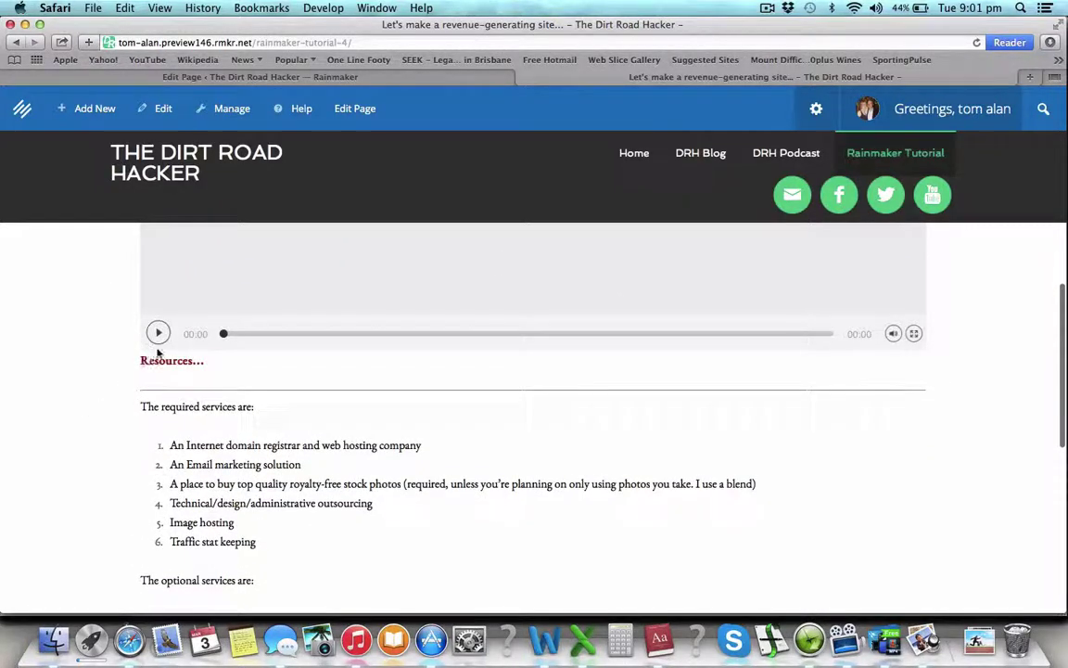
scroll(198, 399, "down", 4)
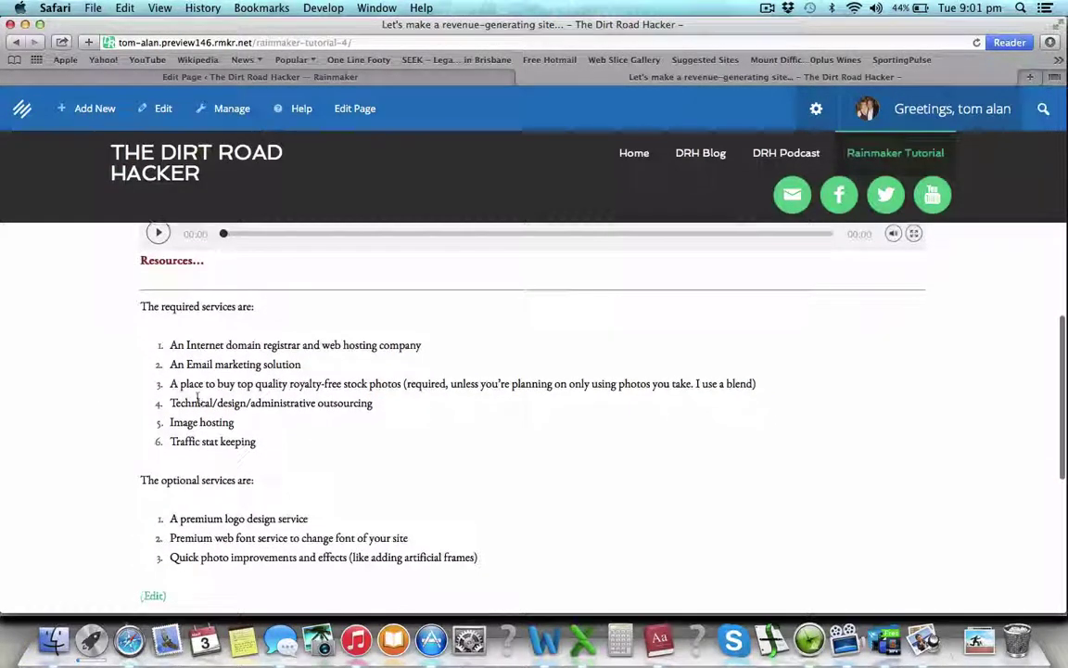
scroll(223, 427, "up", 4)
scroll(221, 327, "down", 2)
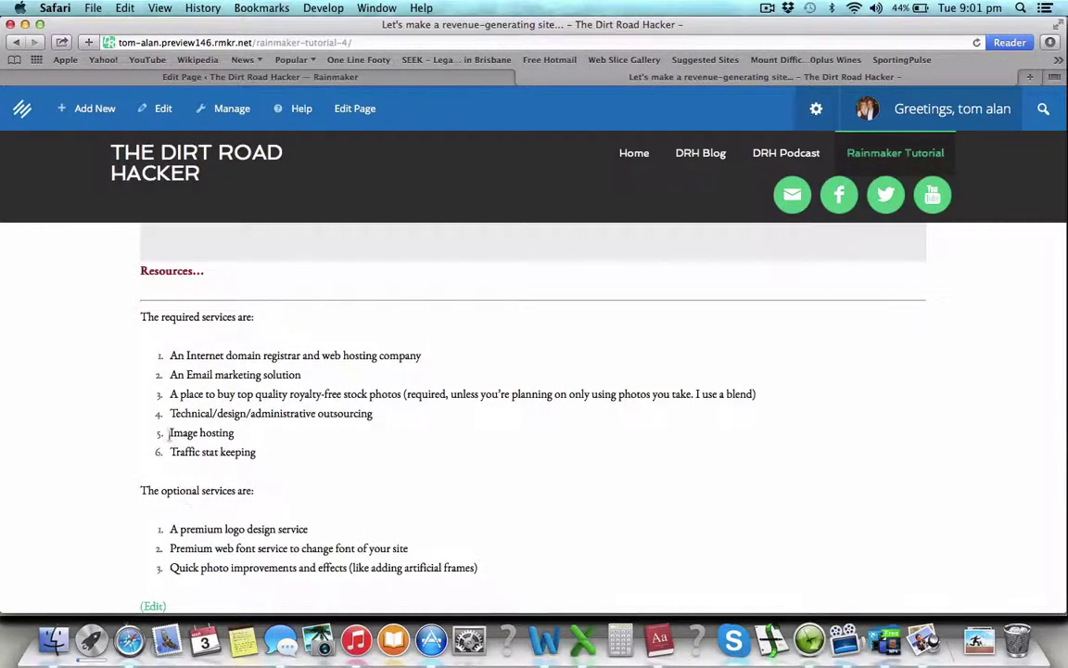
scroll(236, 334, "up", 10)
In the page editor, rejoin the first required service with "The required services are:", split it off again and number it as item 1
left_click(396, 76)
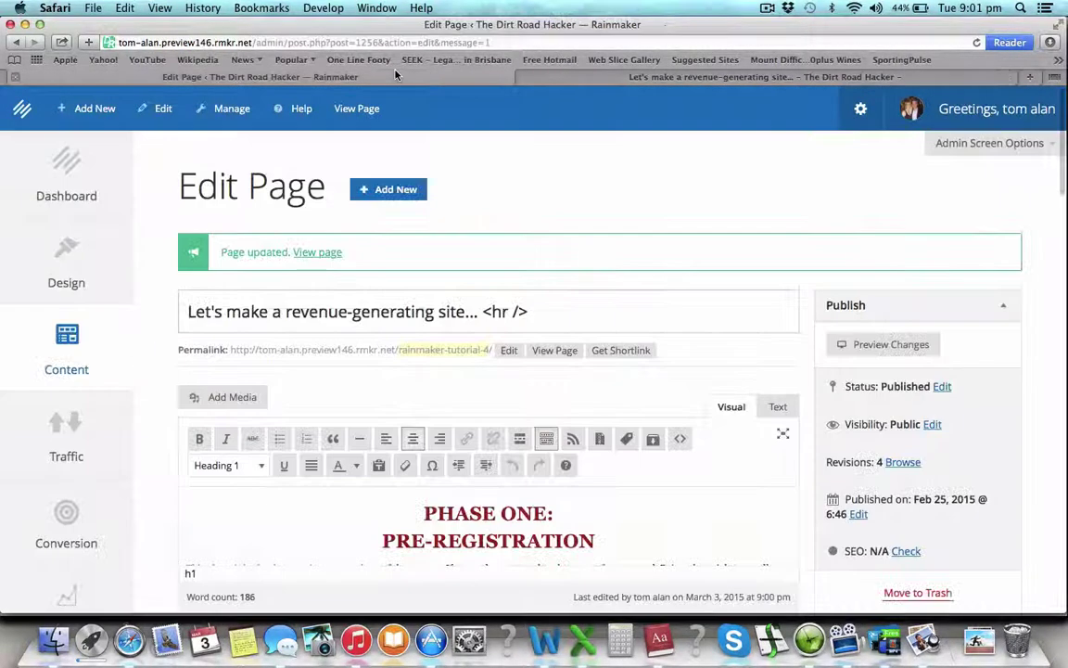
scroll(400, 301, "down", 6)
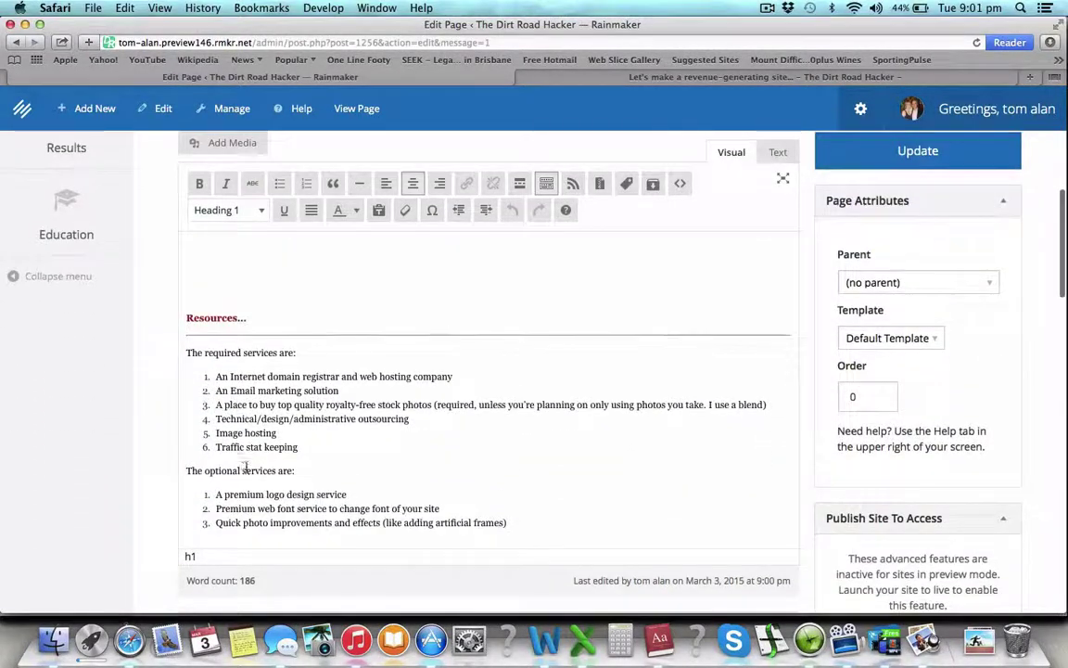
scroll(245, 468, "down", 1)
left_click(240, 461)
scroll(245, 454, "down", 3)
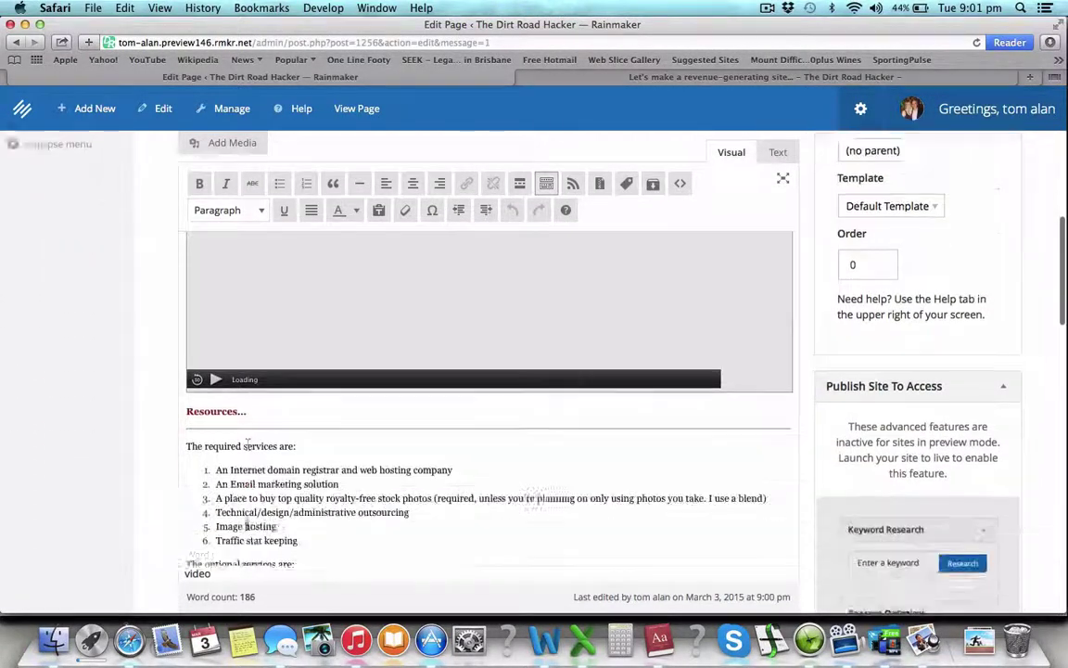
scroll(247, 445, "down", 1)
left_click(239, 413)
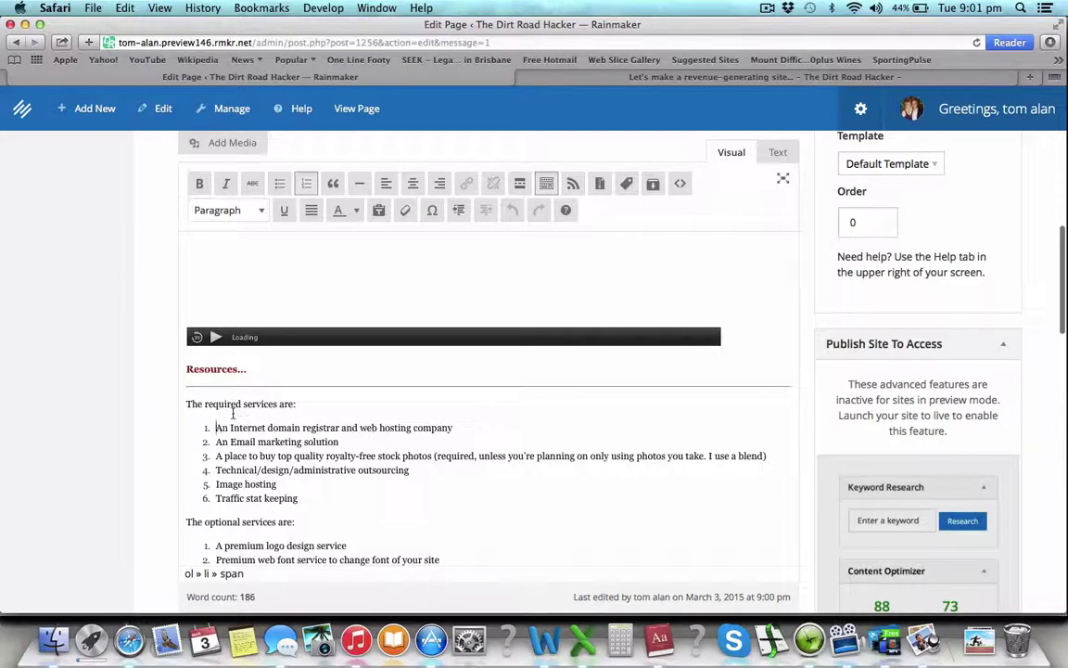
left_click(314, 408)
key("Delete")
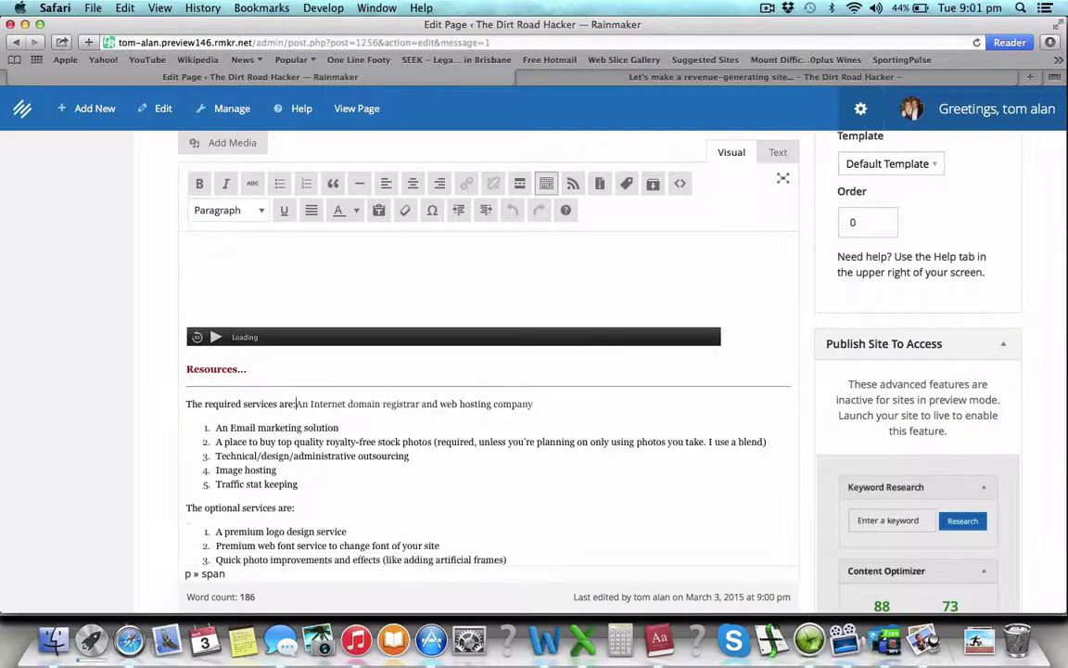
key("Return")
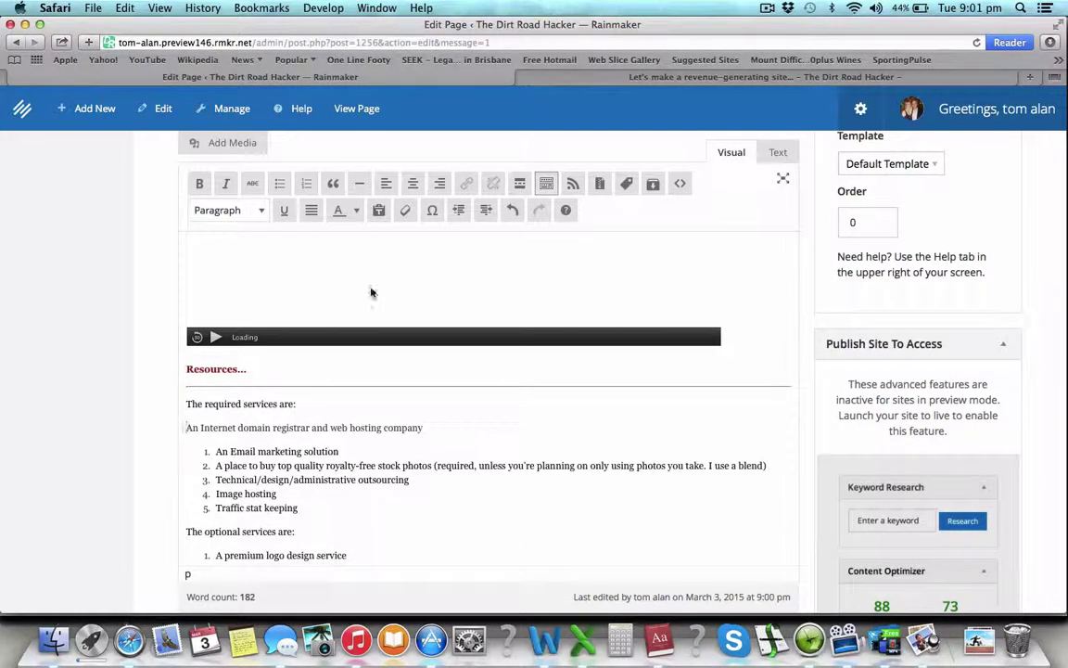
left_click(304, 184)
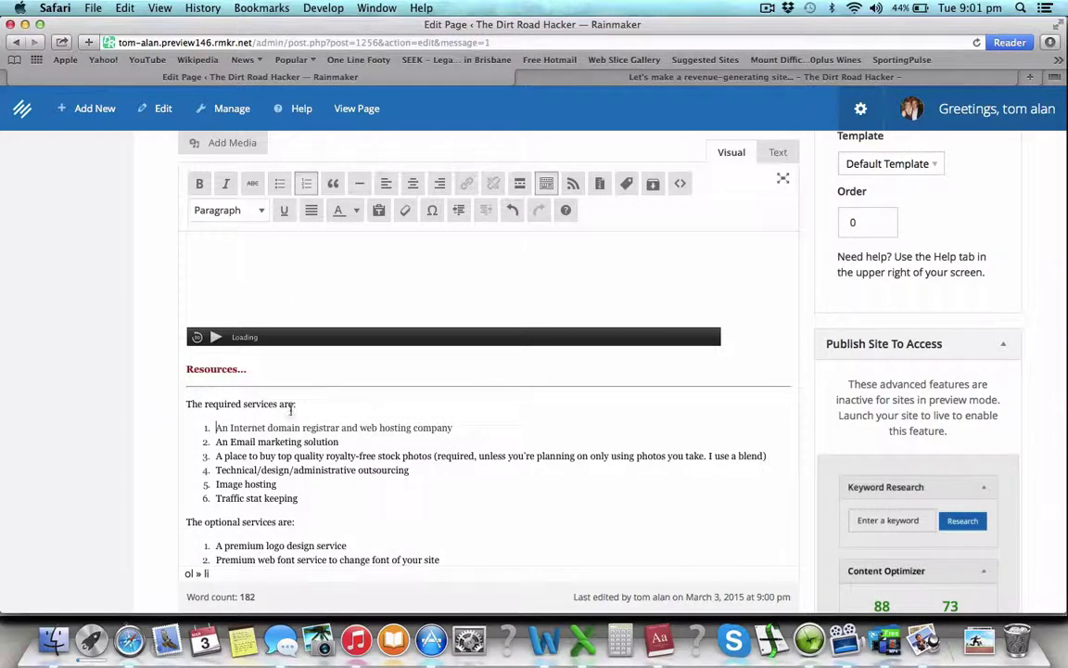
Try to number the first required service after separating it from "The required services are:" with only a line break, and undo the numbering
key("Delete")
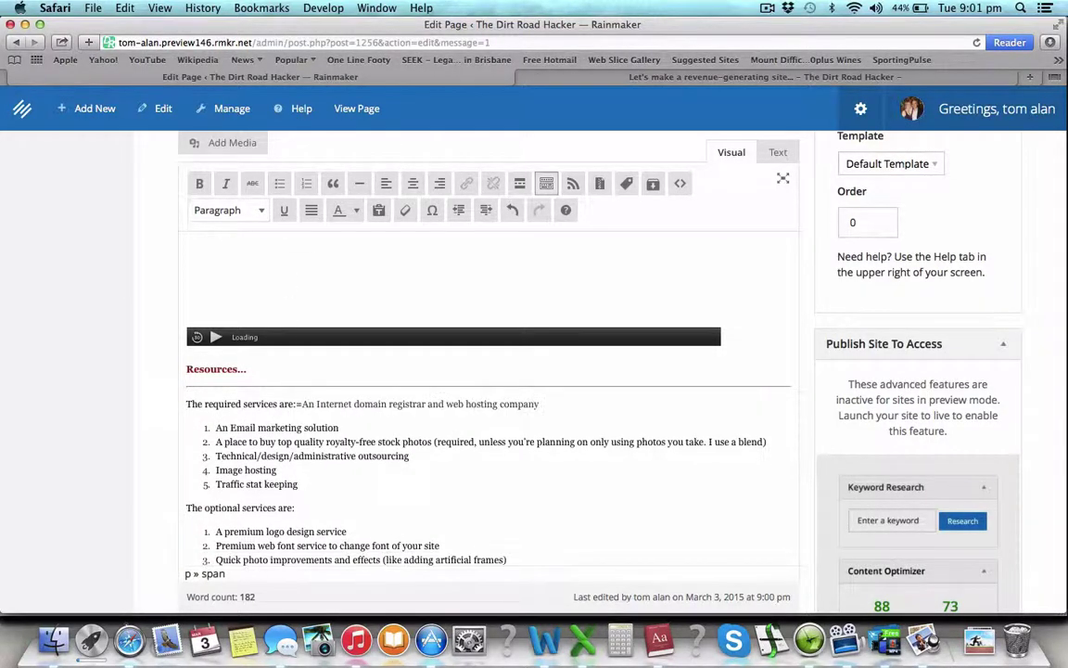
key("Return")
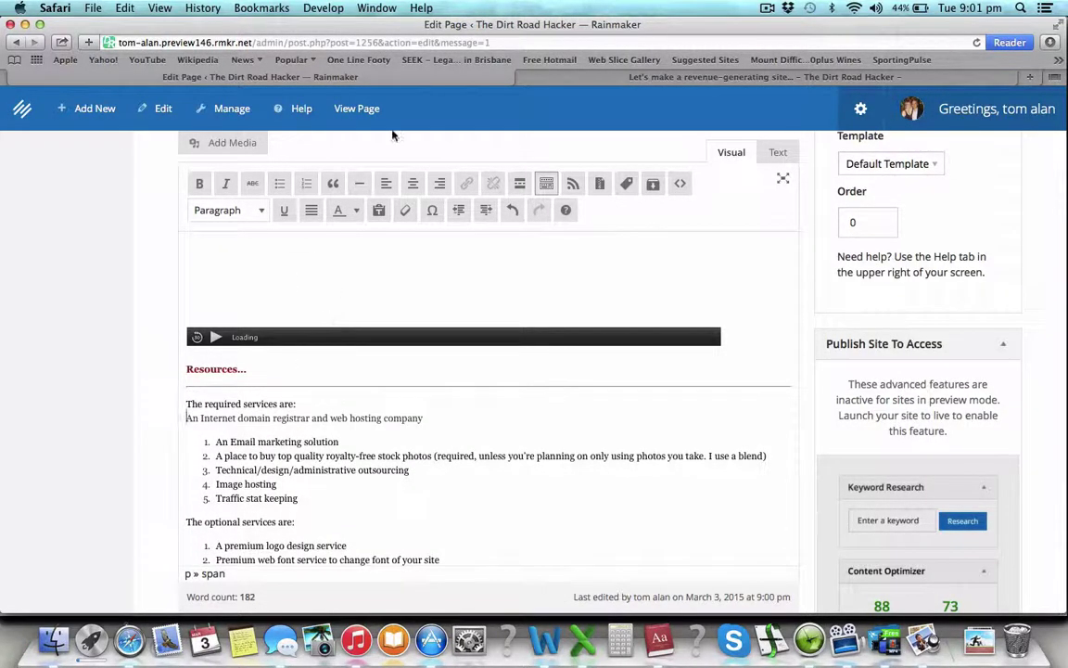
left_click(307, 183)
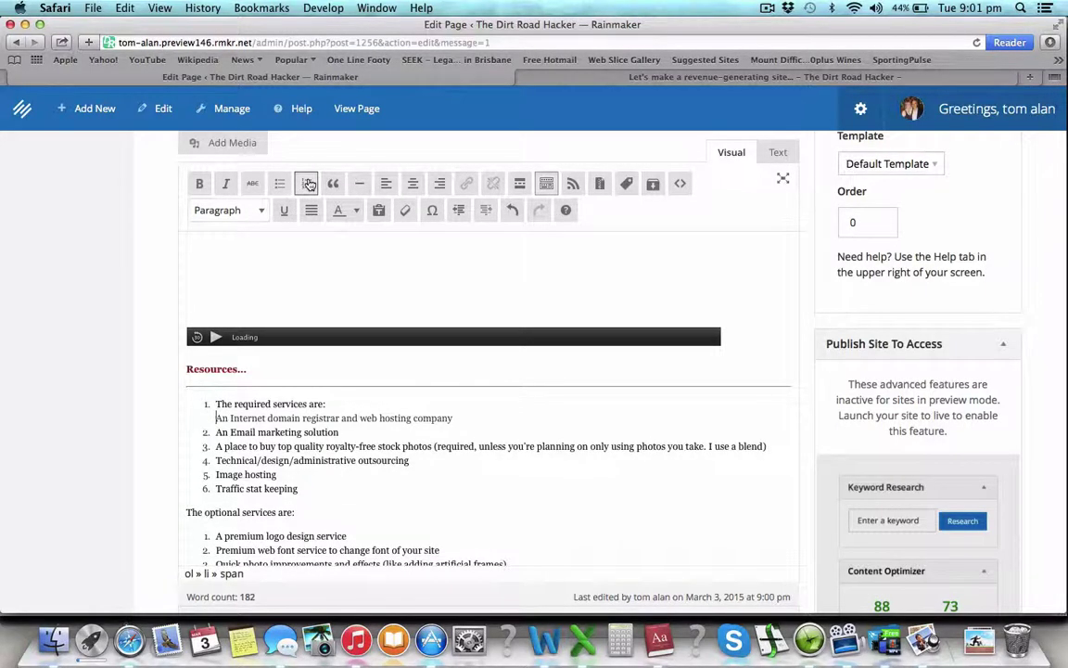
left_click(512, 210)
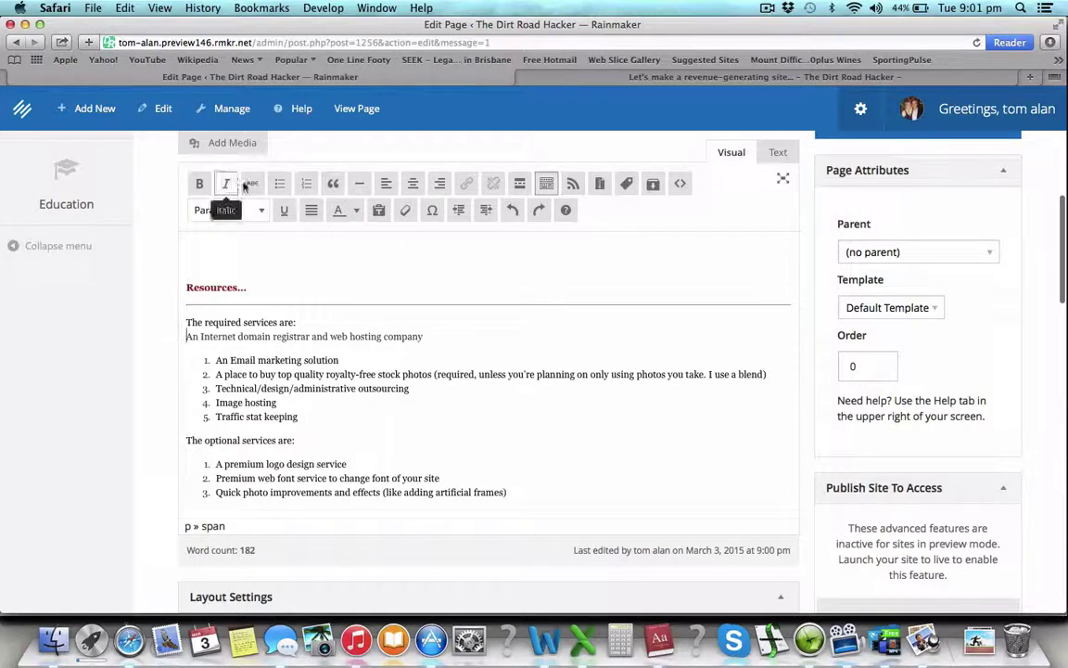
Put the Internet domain registrar line in its own paragraph and make it item 1 of the required services list
key("BackSpace")
key("Return")
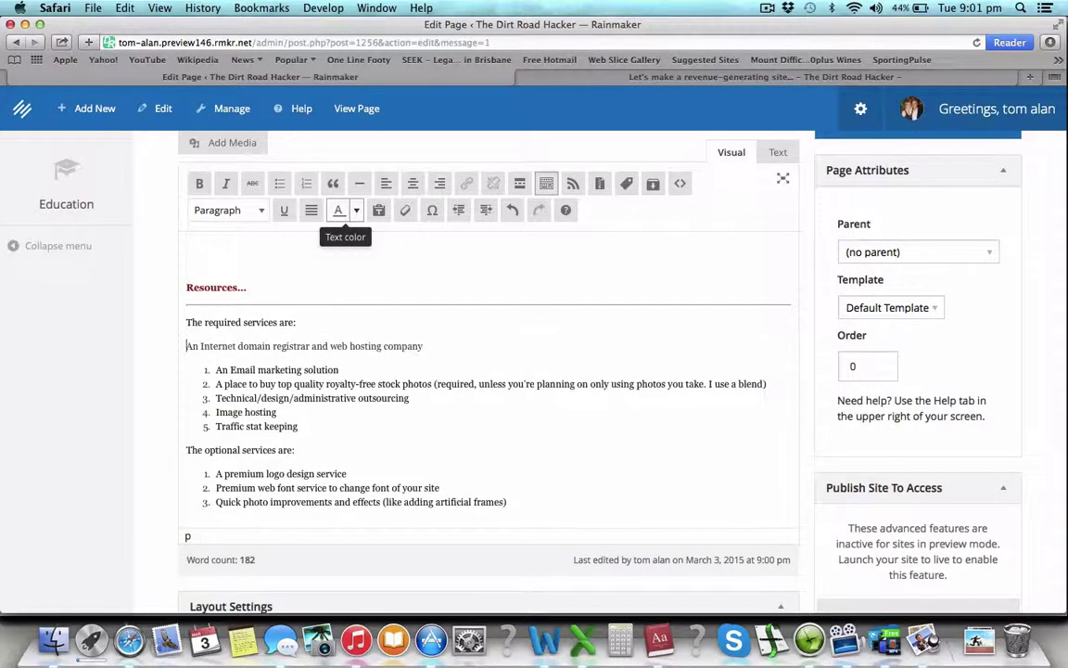
left_click(306, 183)
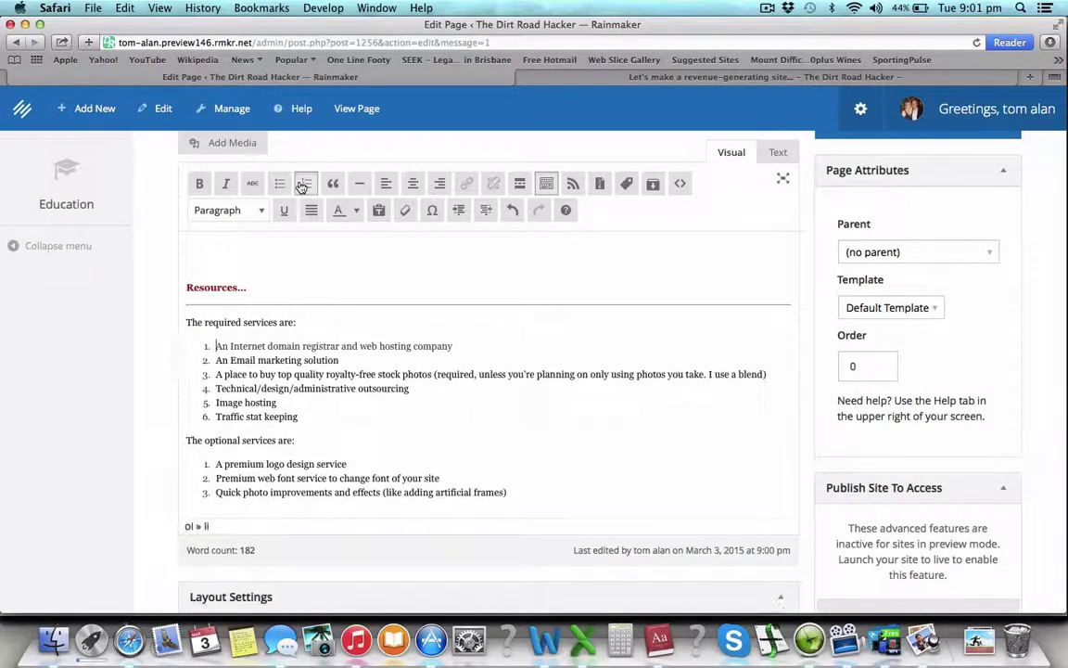
Rejoin "A premium logo design service" with "The optional services are:", split it into a new paragraph and number it as item 1
scroll(245, 415, "down", 2)
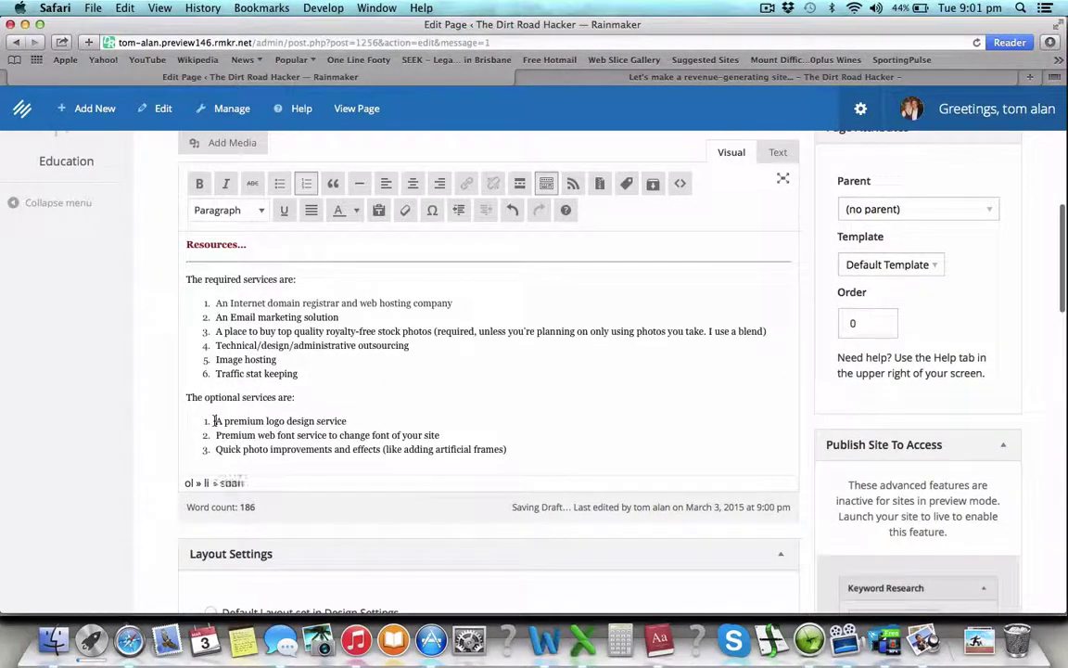
key("BackSpace")
type("e:")
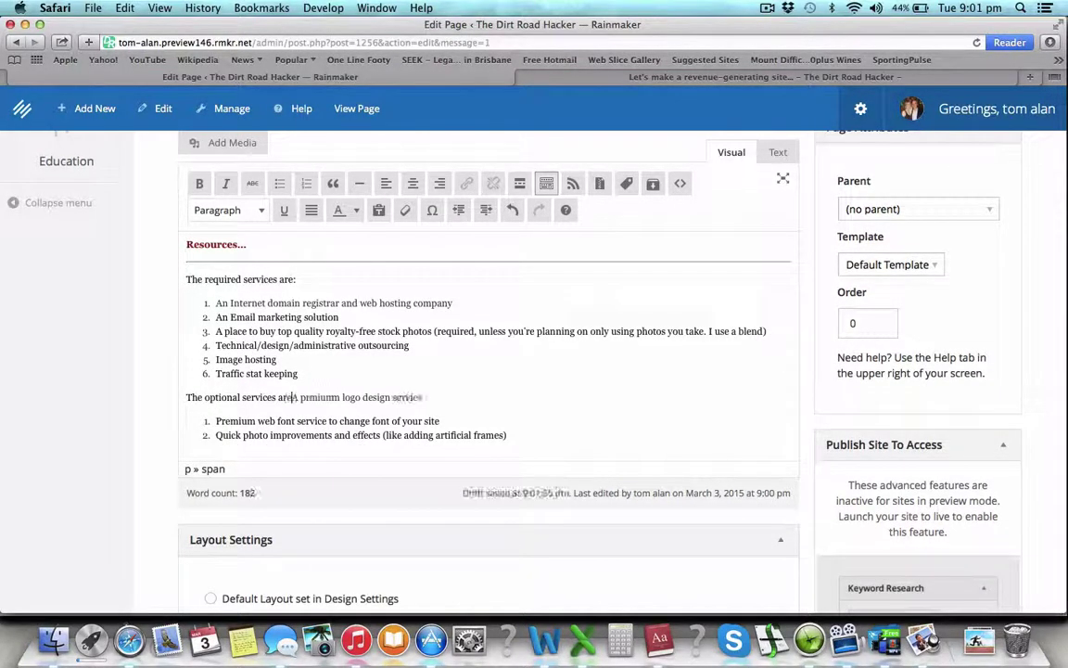
key("Return")
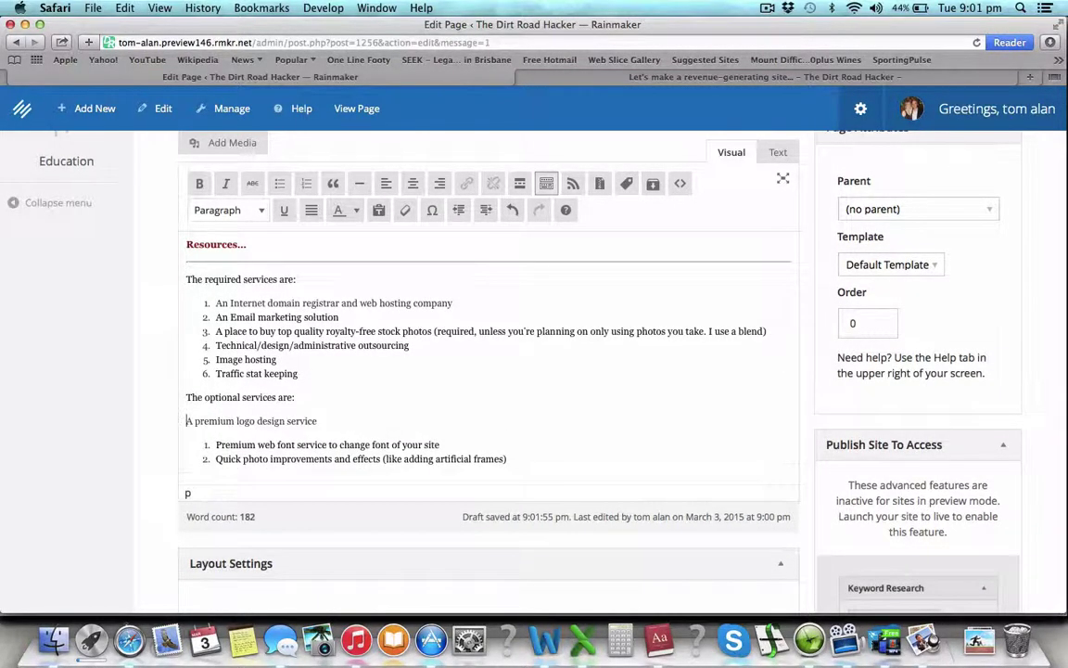
left_click(307, 184)
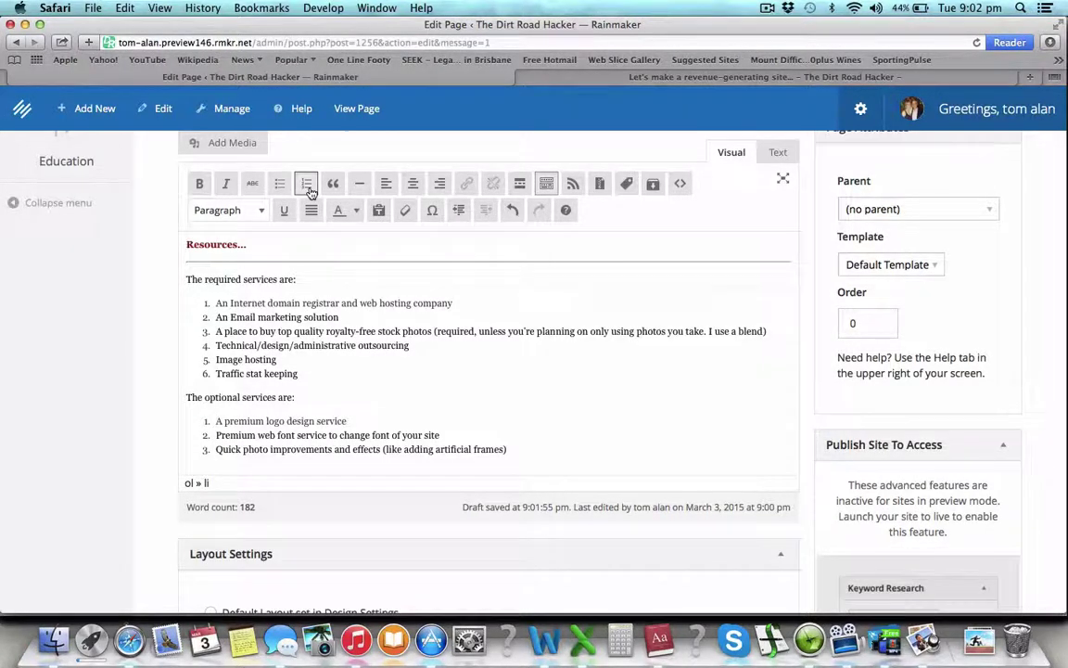
Set the text from the first required service through "A premium logo design service" to black
scroll(361, 339, "down", 1)
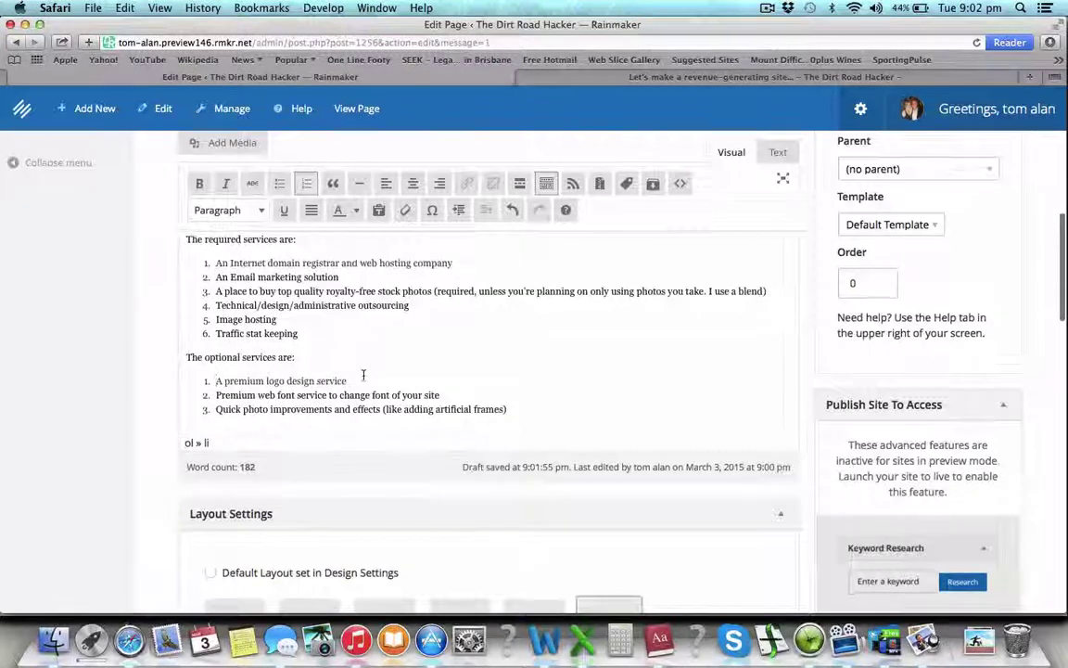
left_click_drag(362, 382, 202, 264)
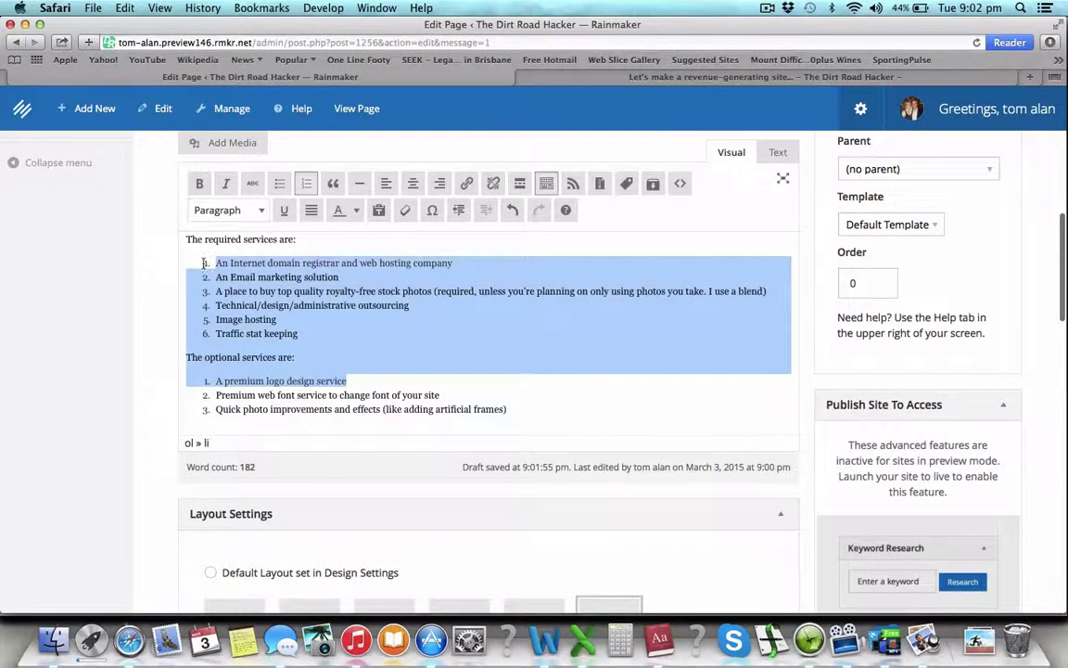
left_click(358, 213)
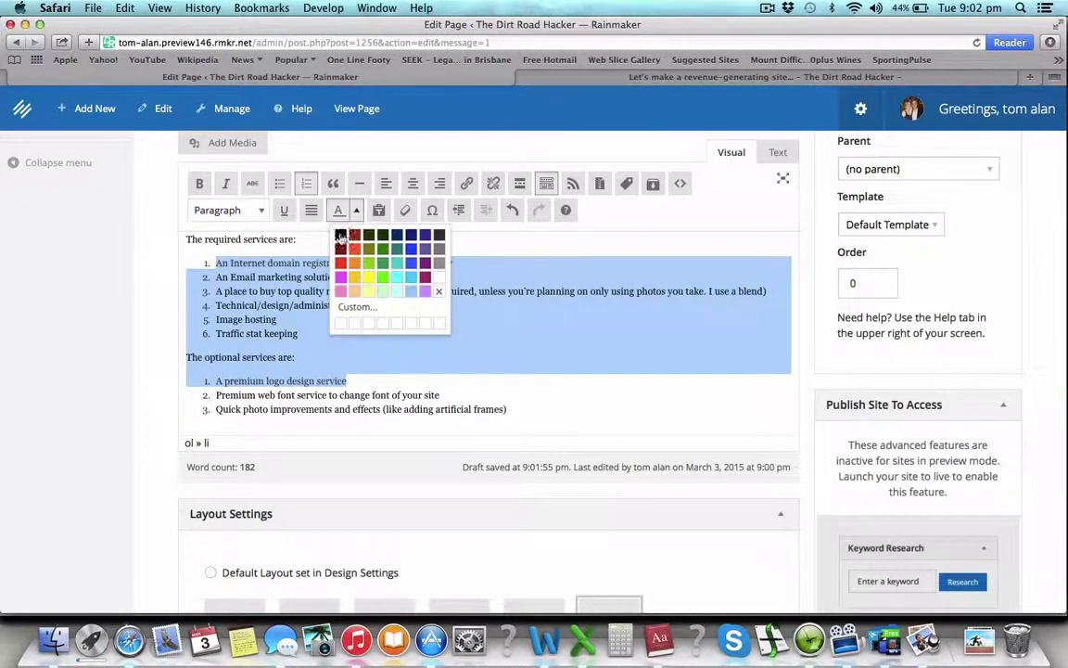
left_click(341, 235)
scroll(368, 326, "down", 2)
left_click(397, 297)
In the HTML source, move the <hr /> tag below the "Resources…" line to directly after that text, inside its span
scroll(397, 299, "up", 3)
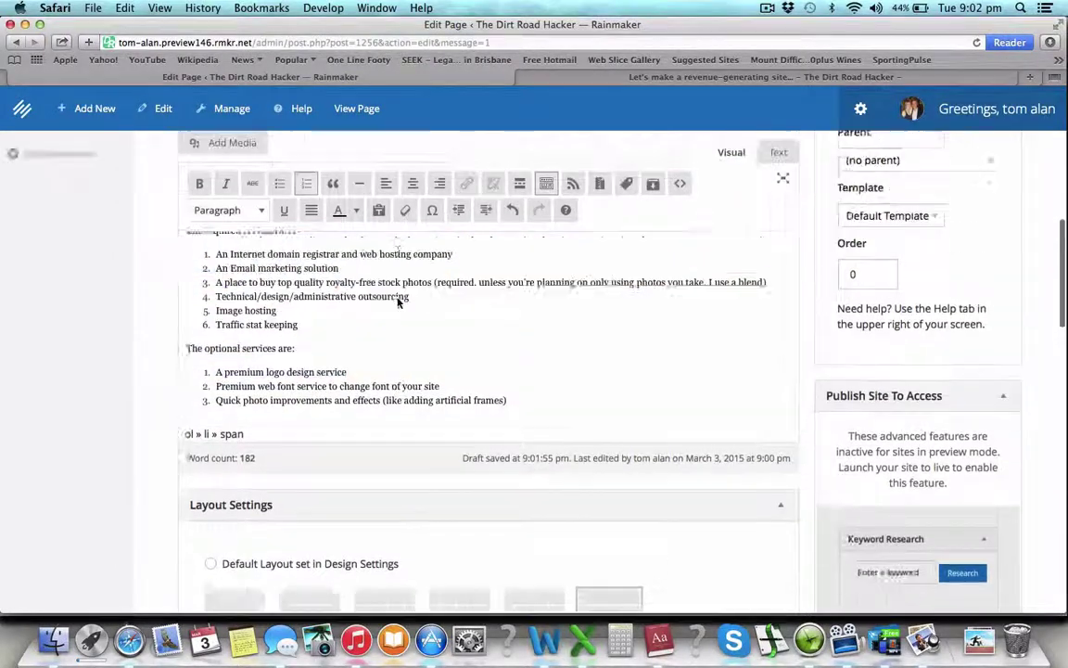
scroll(397, 297, "up", 3)
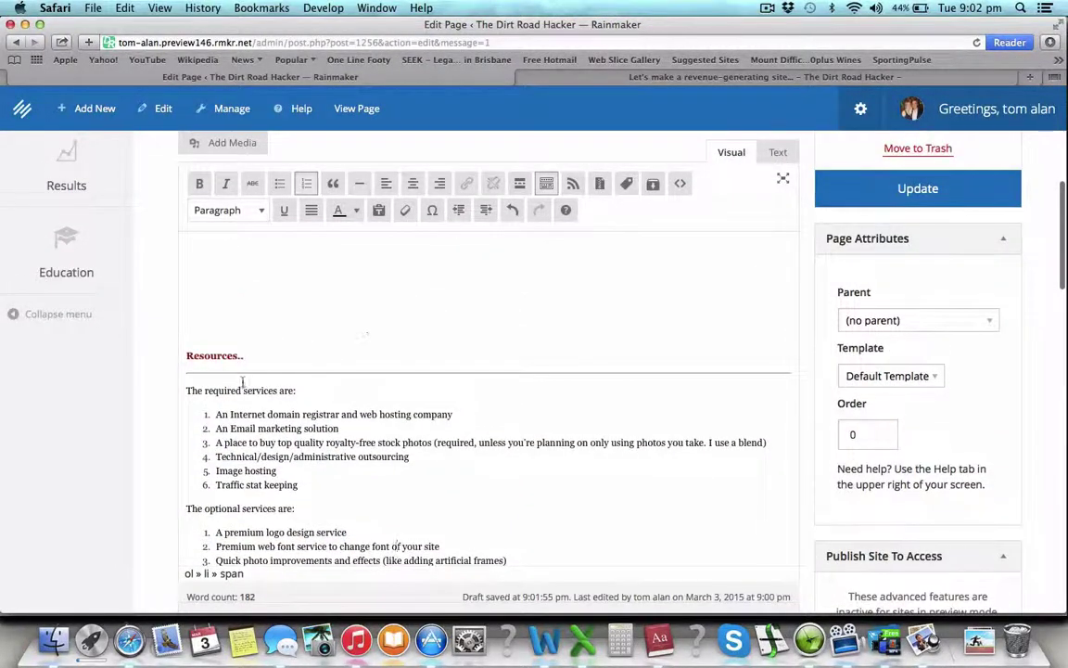
left_click(775, 153)
scroll(446, 400, "up", 5)
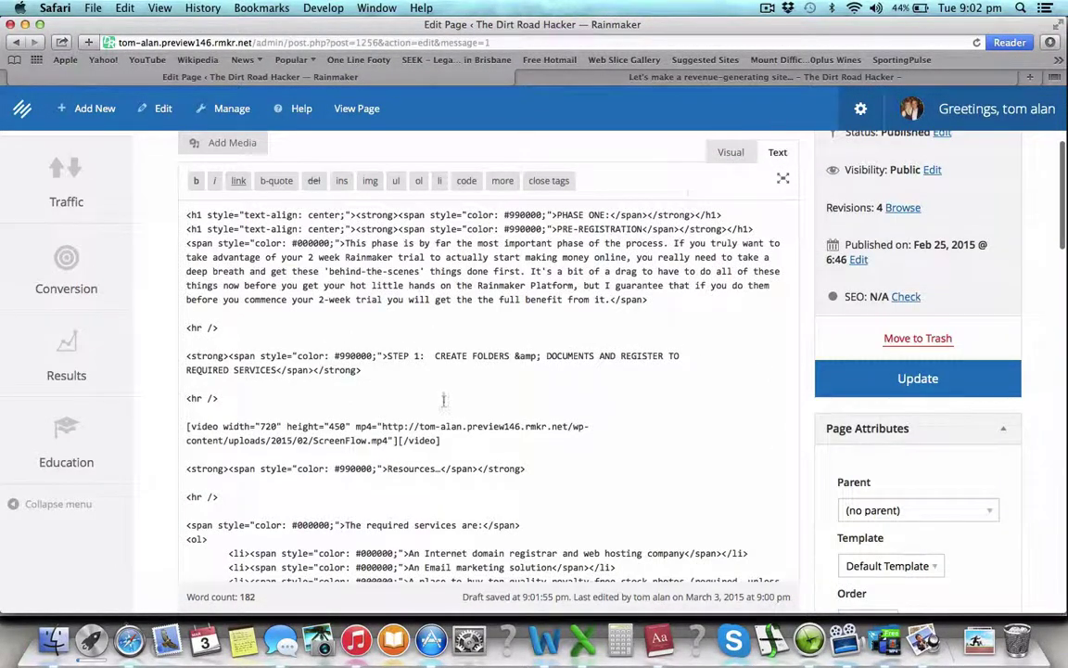
scroll(446, 400, "down", 2)
scroll(446, 400, "down", 6)
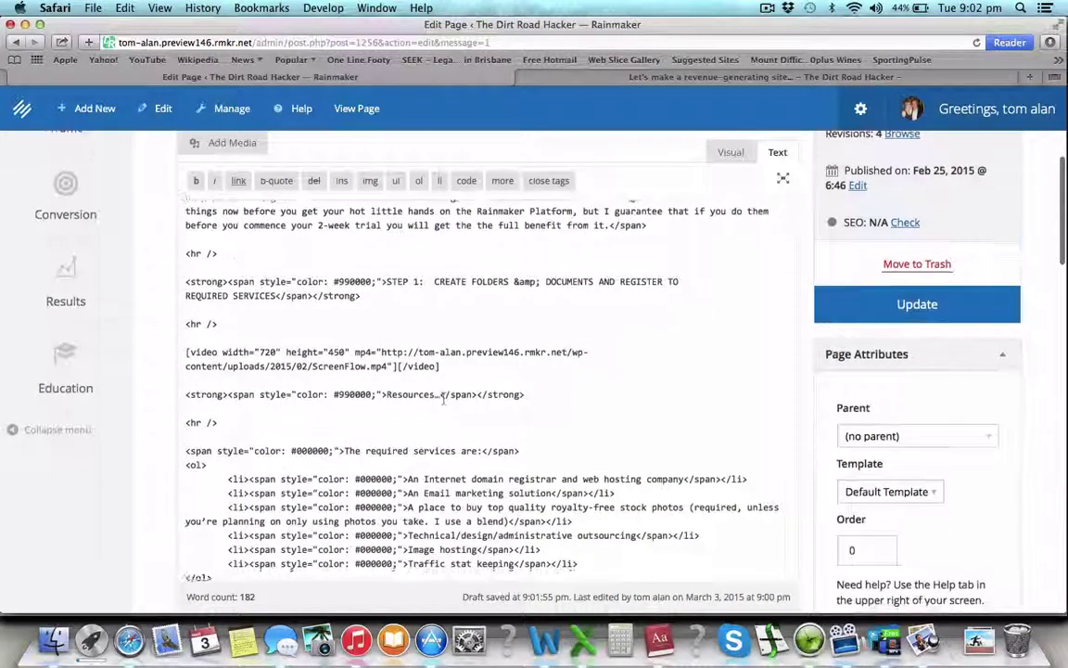
scroll(444, 401, "up", 8)
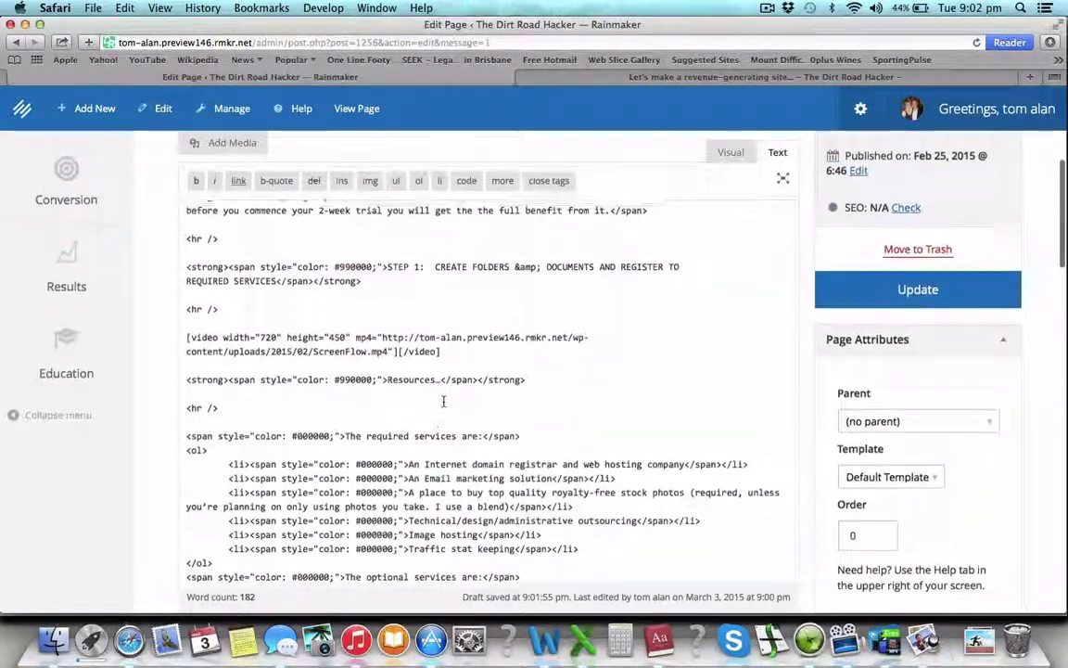
left_click(216, 432)
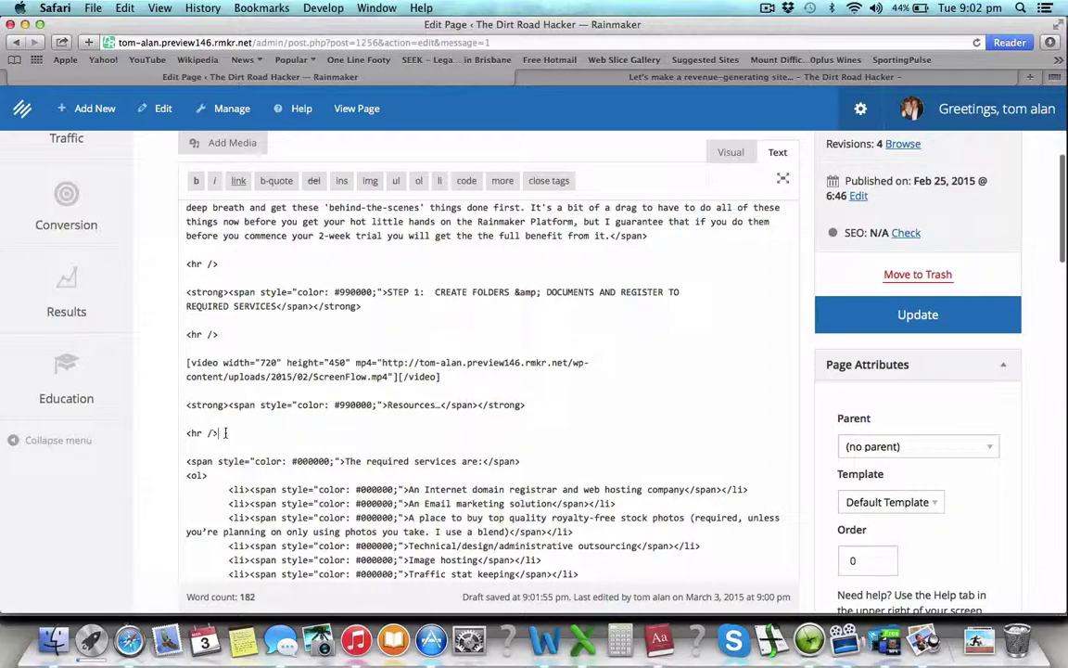
key("super+x")
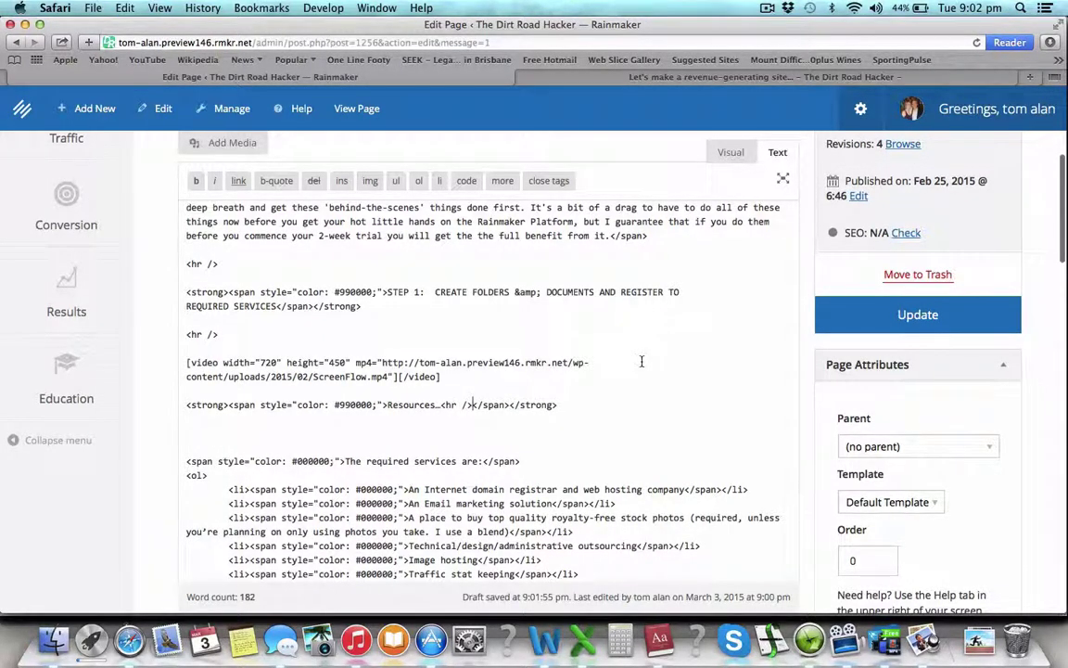
Return to the visual view, update the page and reload the published version in the other browser tab
scroll(612, 344, "up", 5)
left_click(731, 408)
scroll(675, 508, "down", 10)
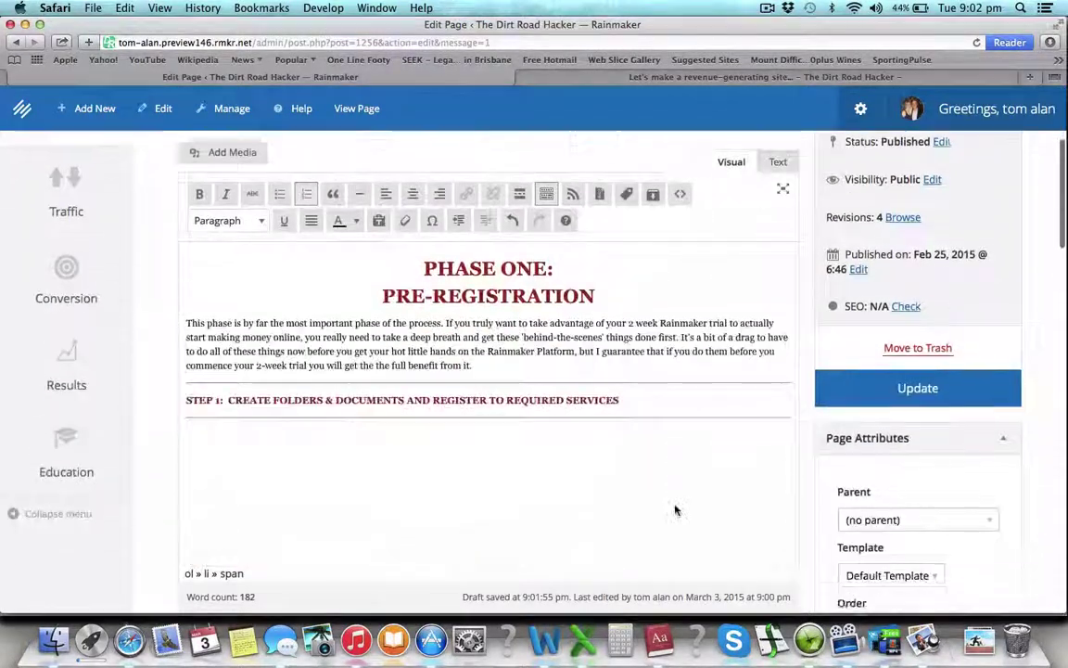
scroll(953, 364, "up", 3)
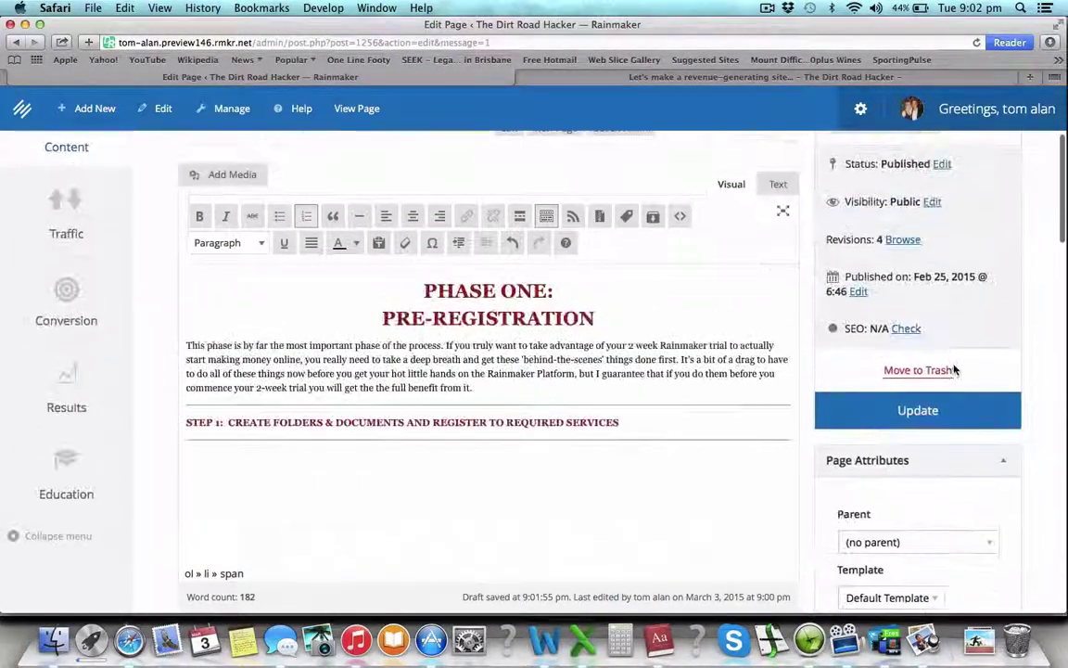
left_click(868, 410)
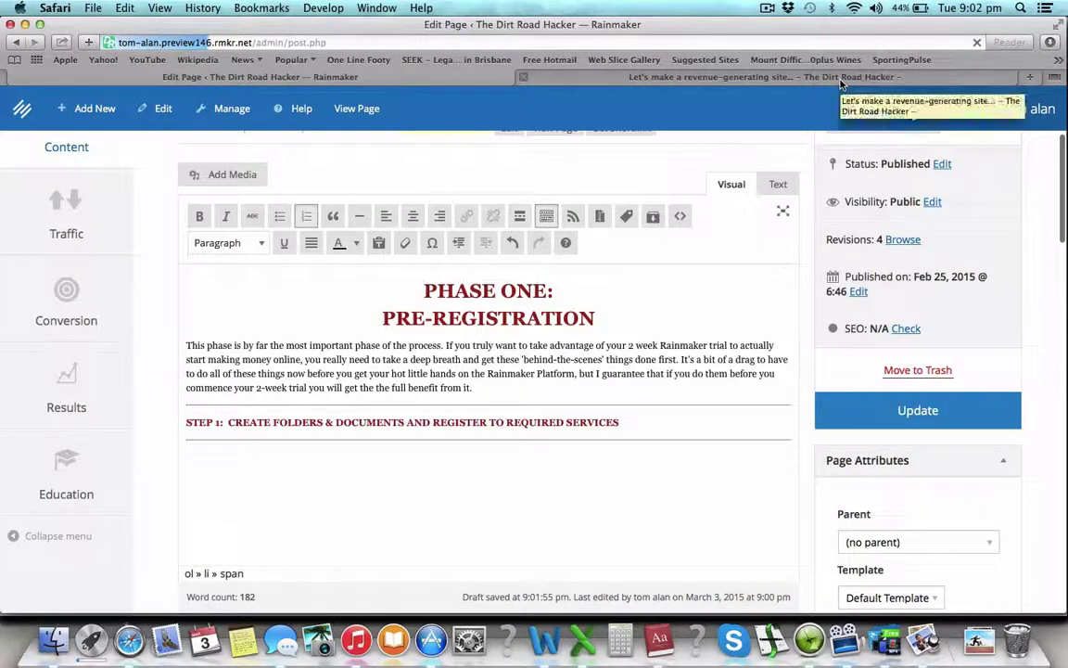
left_click(841, 79)
key("super+l")
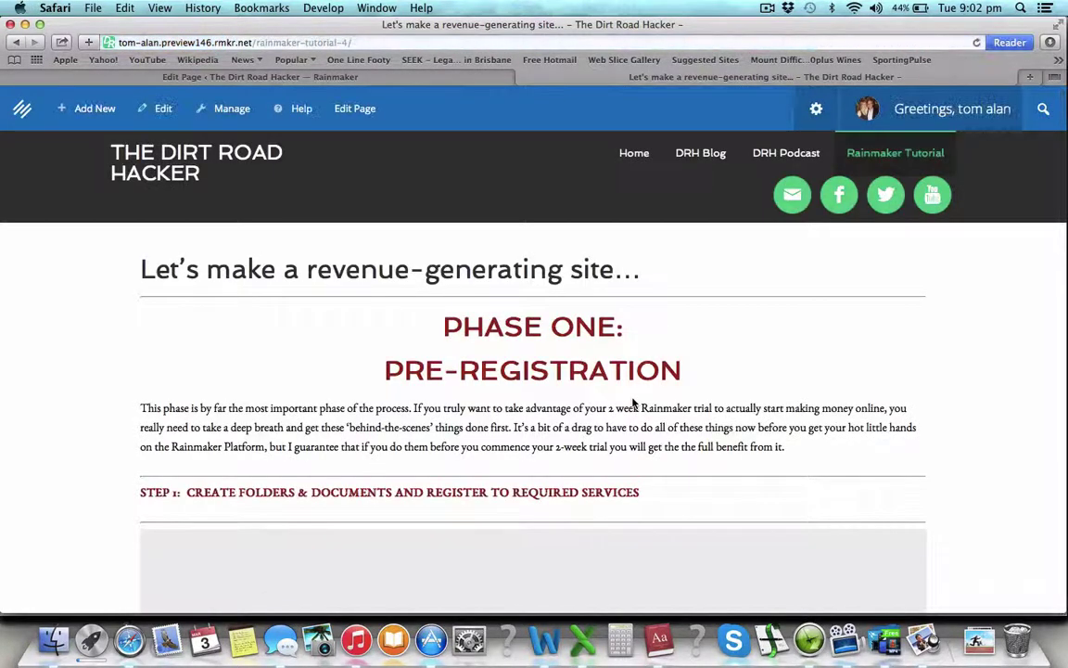
Play the embedded video on the published page and examine the dividers, the Resources heading and the list spacing
scroll(634, 403, "down", 10)
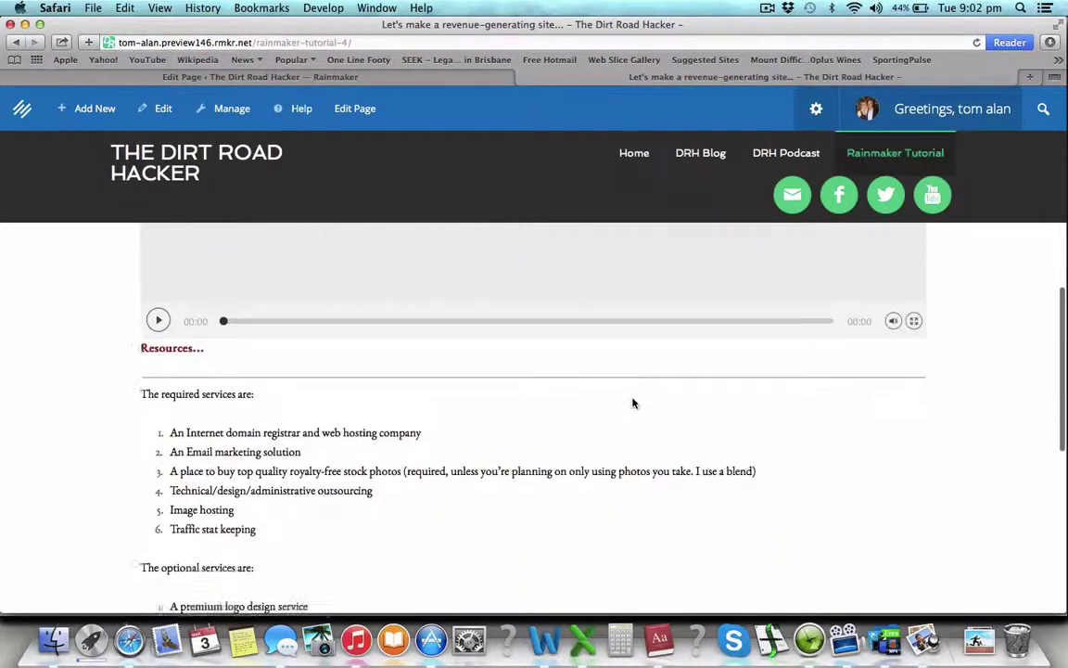
scroll(635, 403, "up", 4)
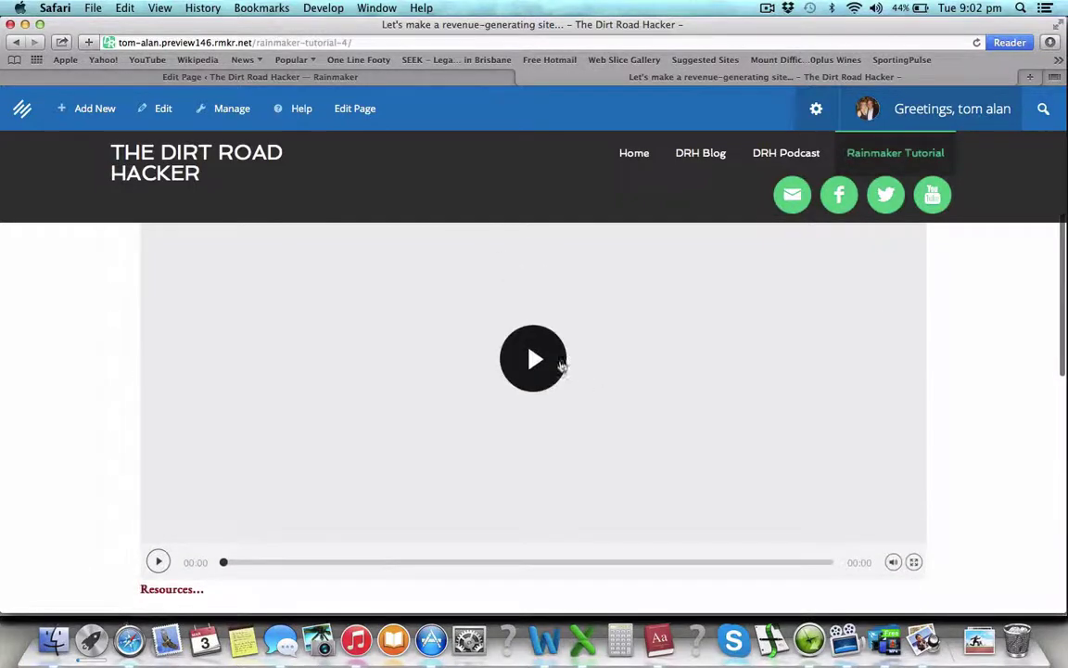
left_click(555, 360)
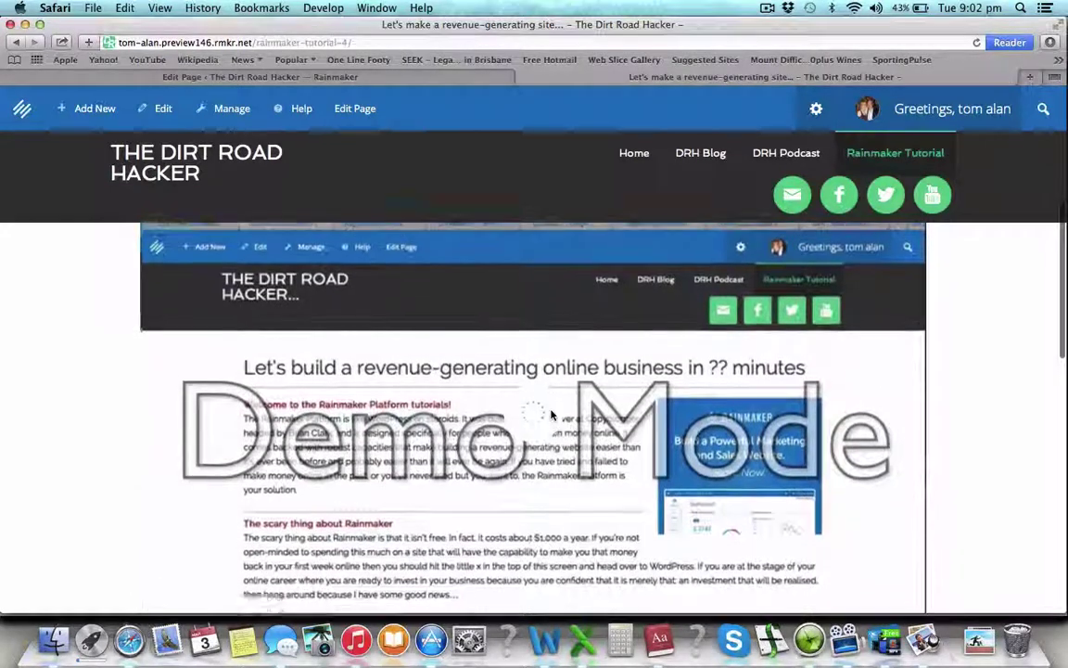
scroll(551, 414, "up", 1)
scroll(551, 415, "down", 3)
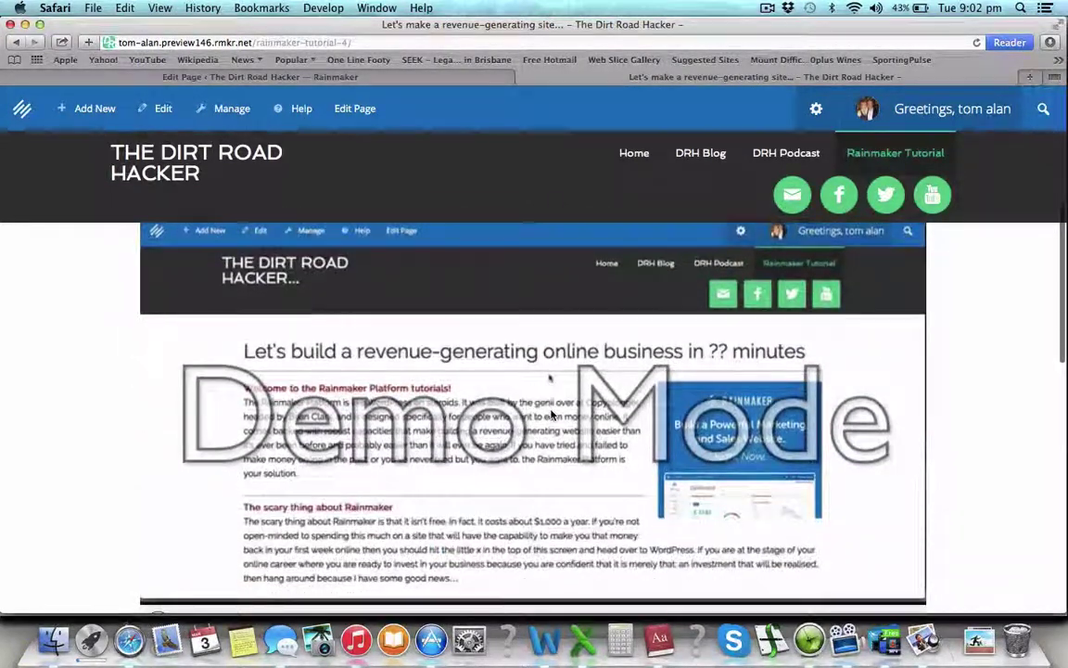
scroll(526, 405, "down", 1)
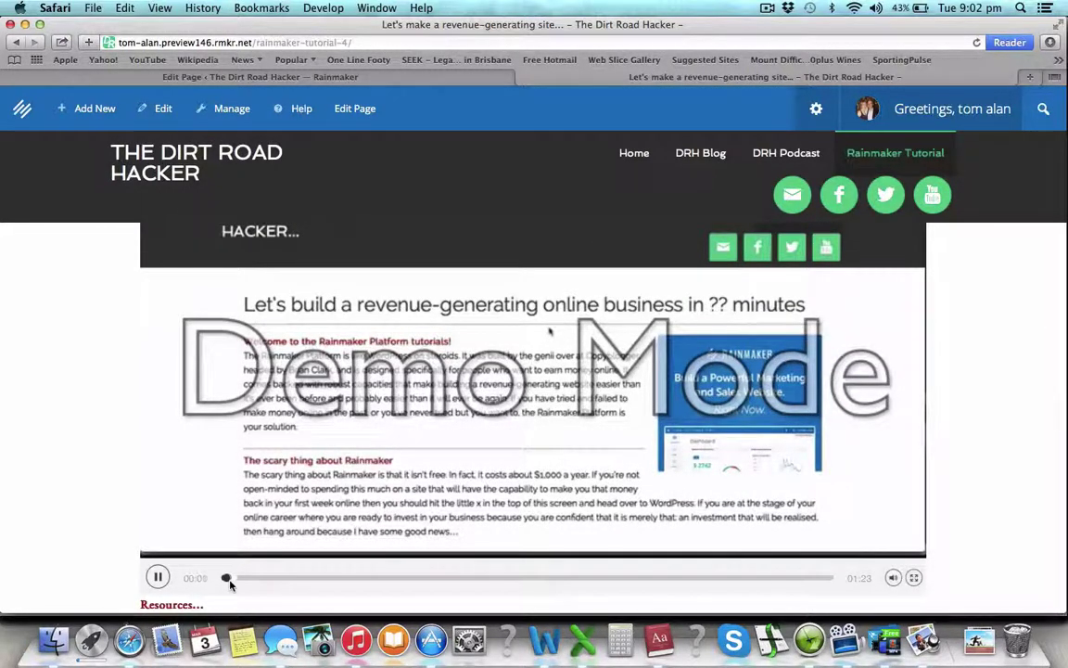
scroll(313, 532, "up", 5)
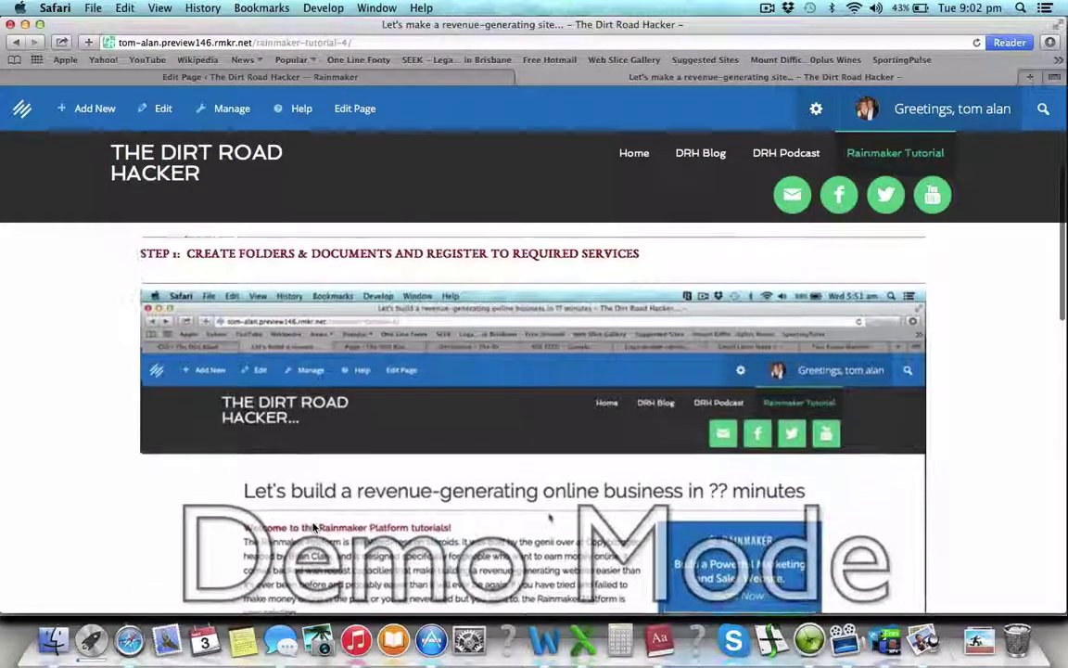
scroll(314, 528, "down", 1)
scroll(313, 528, "up", 1)
scroll(313, 528, "down", 6)
scroll(313, 528, "down", 1)
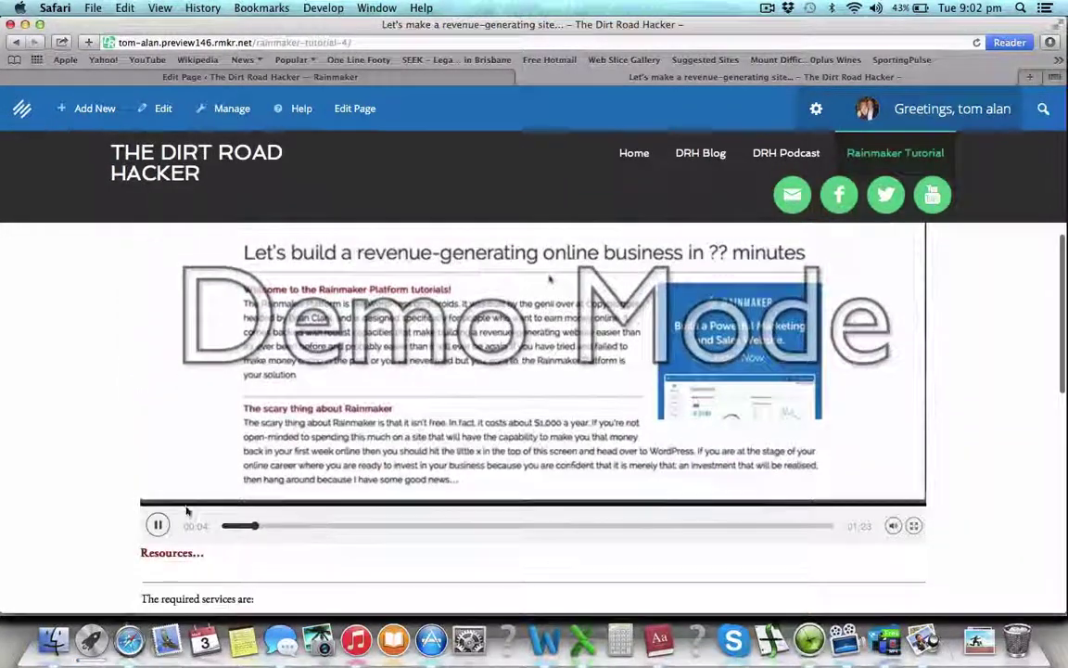